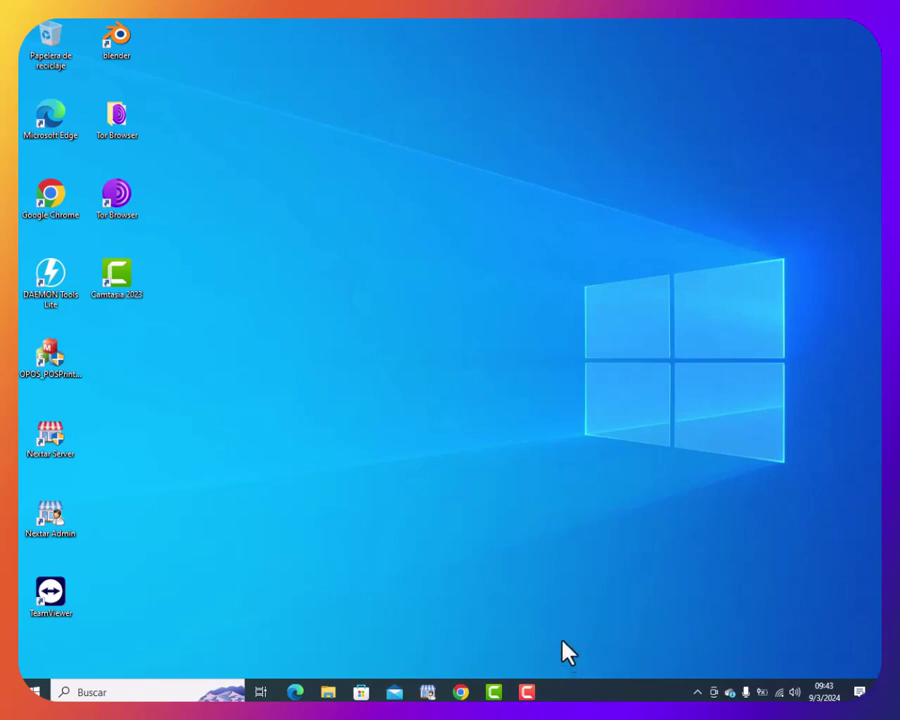
Open the funcion si workbook from the Documentos > Curso de excel folder in File Explorer.
{"action": "left_click", "coordinate": [330, 692]}
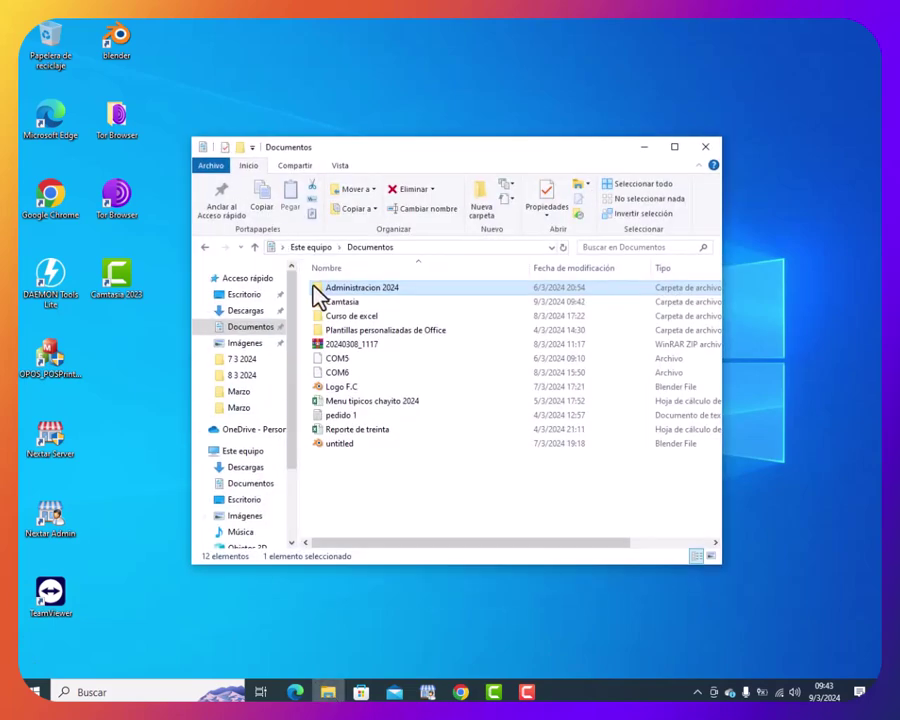
{"action": "left_click", "coordinate": [362, 318]}
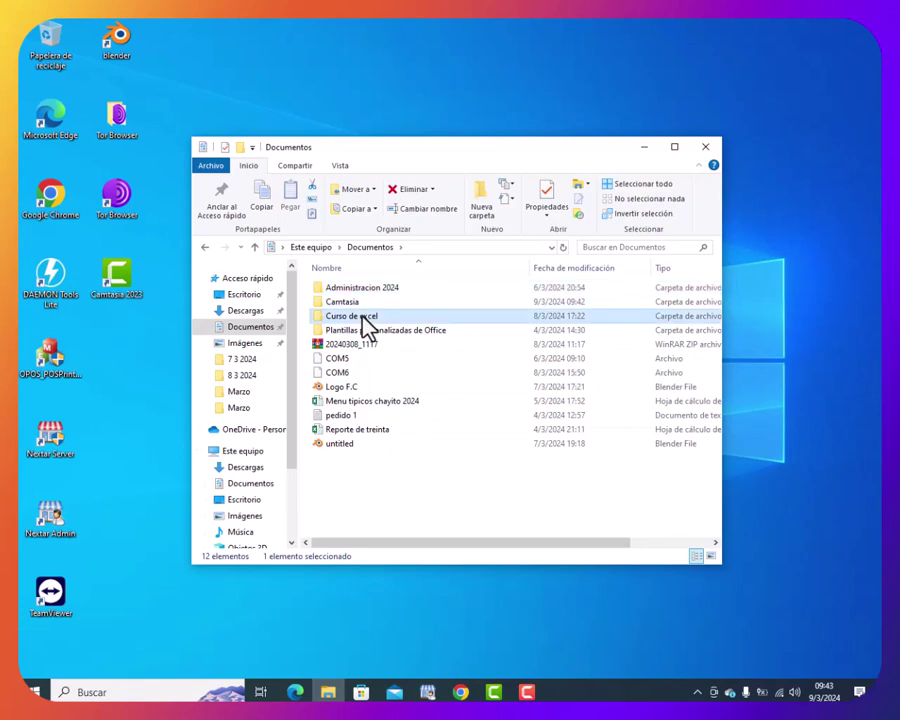
{"action": "double_click", "coordinate": [363, 320]}
{"action": "double_click", "coordinate": [345, 289]}
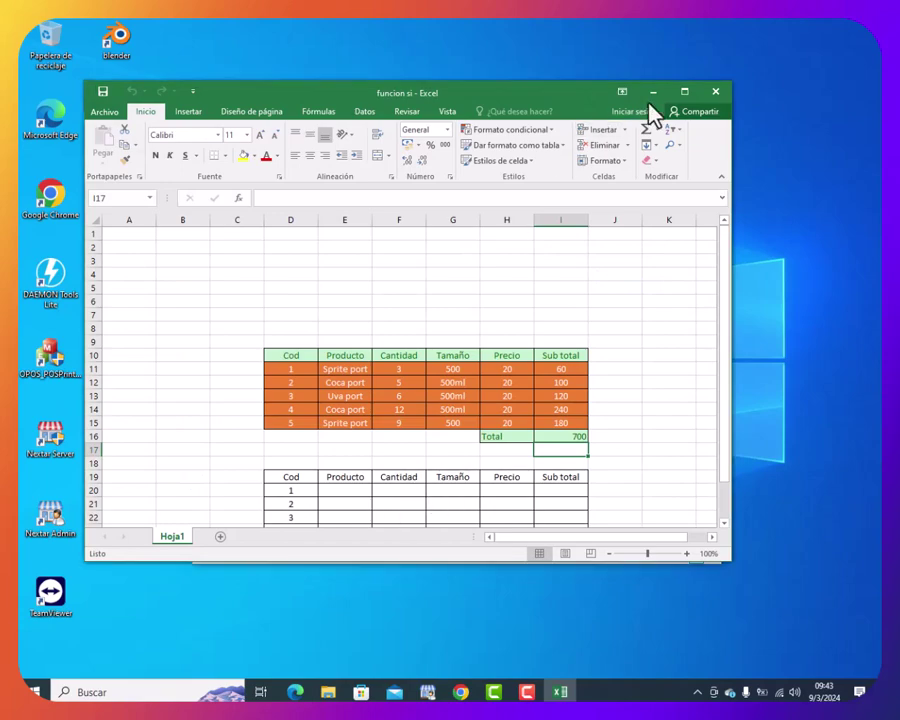
Maximize the funcion si workbook window.
{"action": "left_click", "coordinate": [684, 93]}
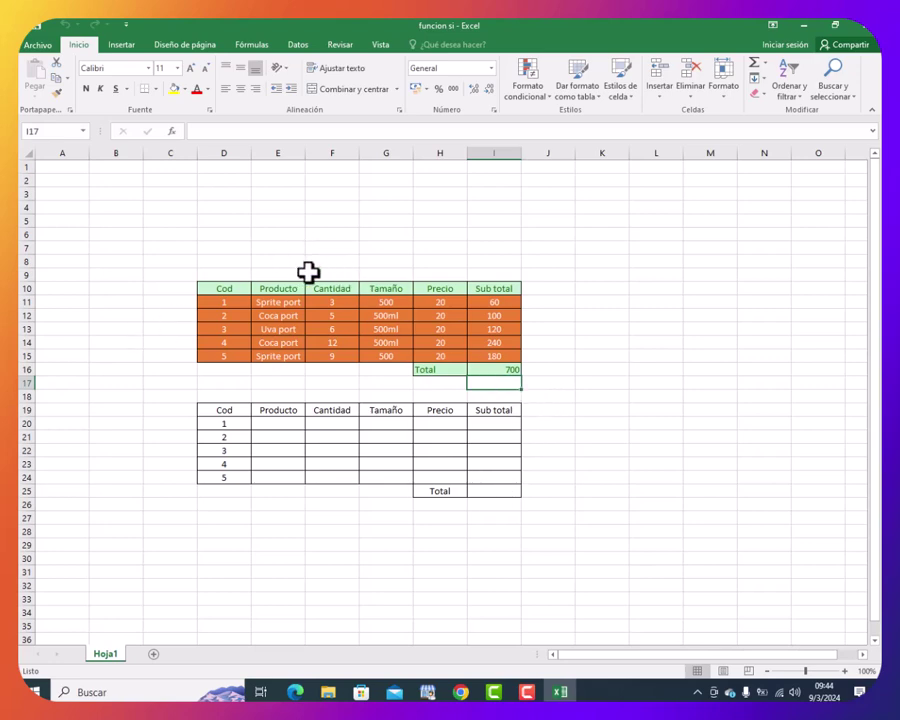
{"action": "left_click", "coordinate": [277, 302]}
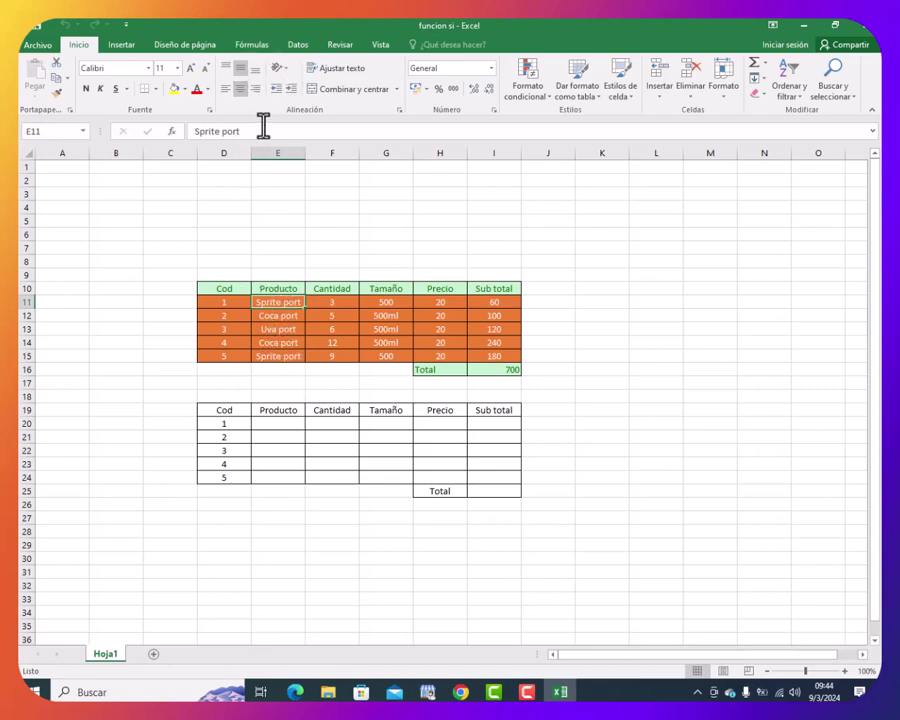
{"action": "left_click", "coordinate": [341, 304]}
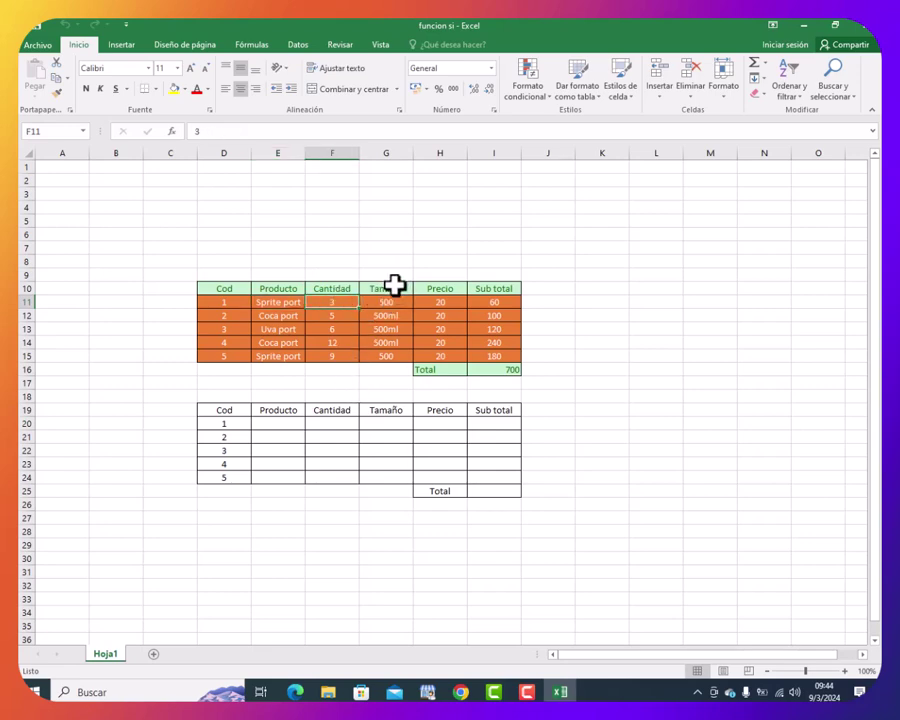
{"action": "left_click", "coordinate": [391, 297]}
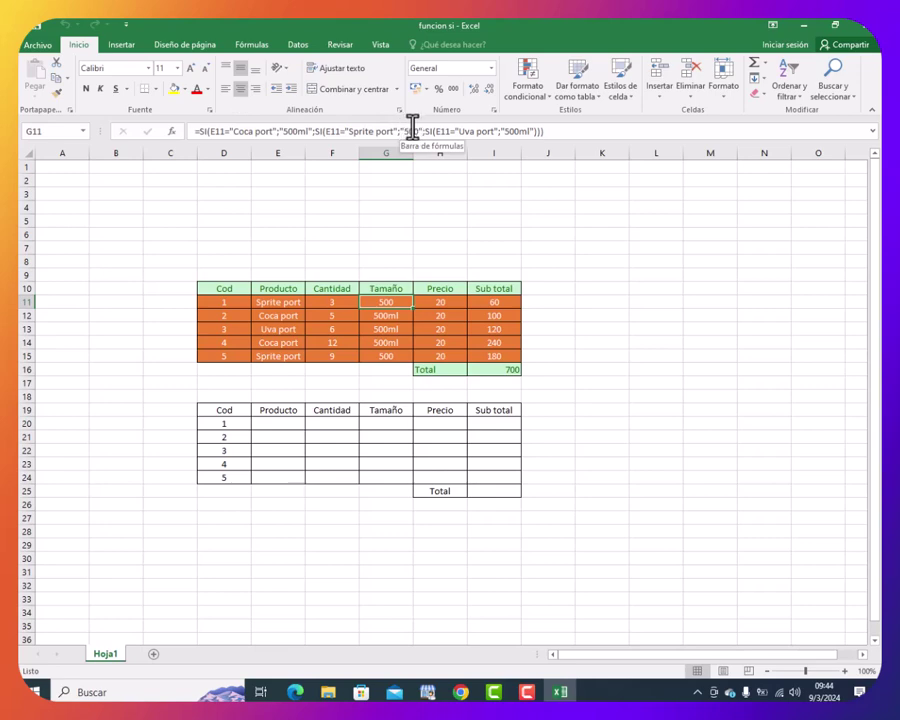
{"action": "left_click", "coordinate": [459, 302]}
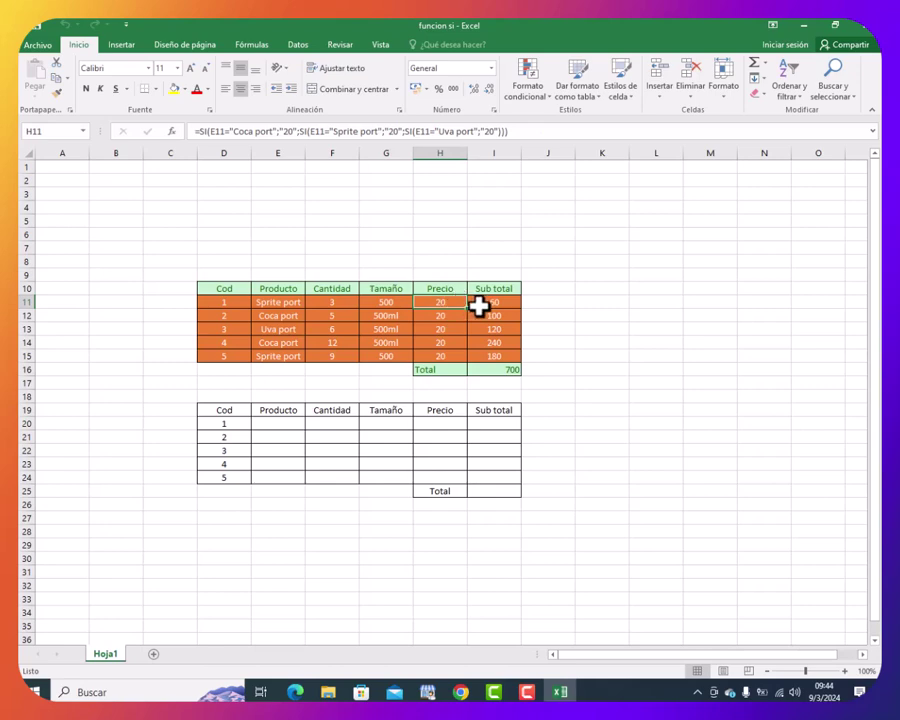
{"action": "left_click", "coordinate": [498, 301]}
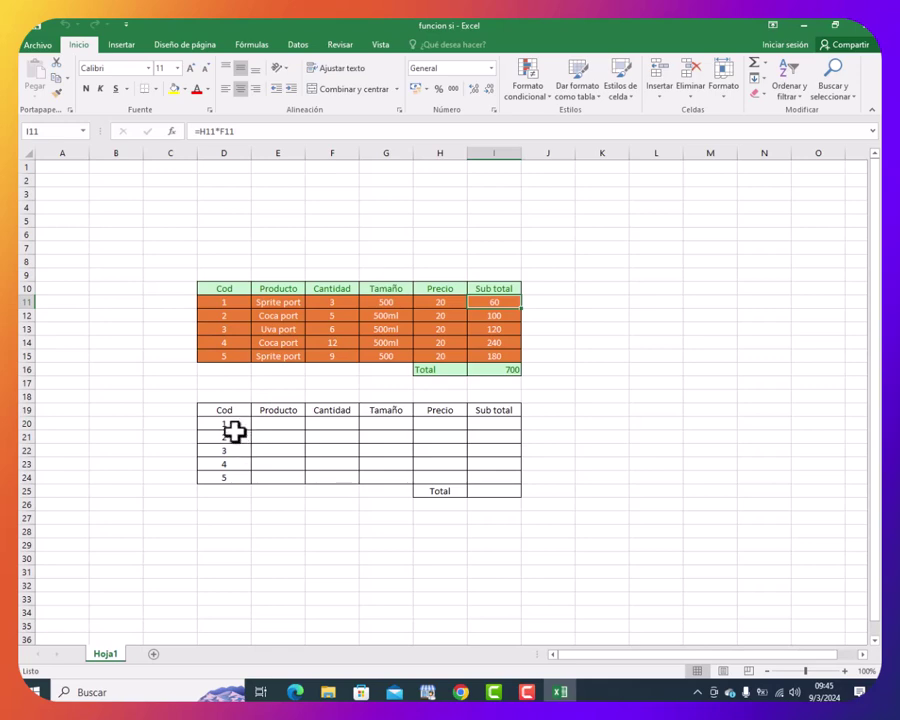
Clear the old Cod numbers 1 to 5 from D20:D24.
{"action": "left_click", "coordinate": [225, 424]}
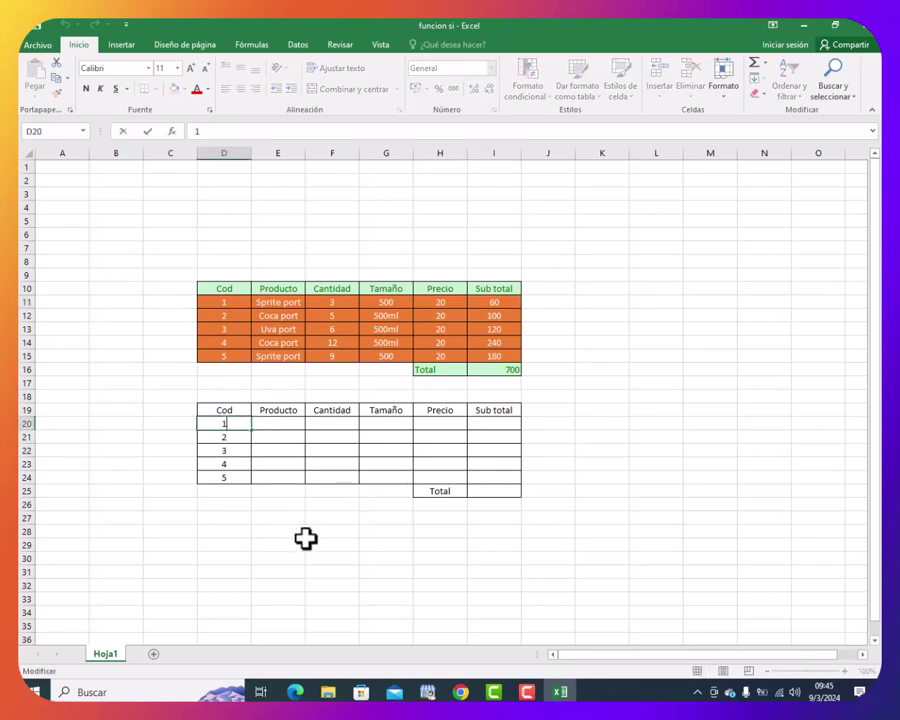
{"action": "left_click", "coordinate": [229, 518]}
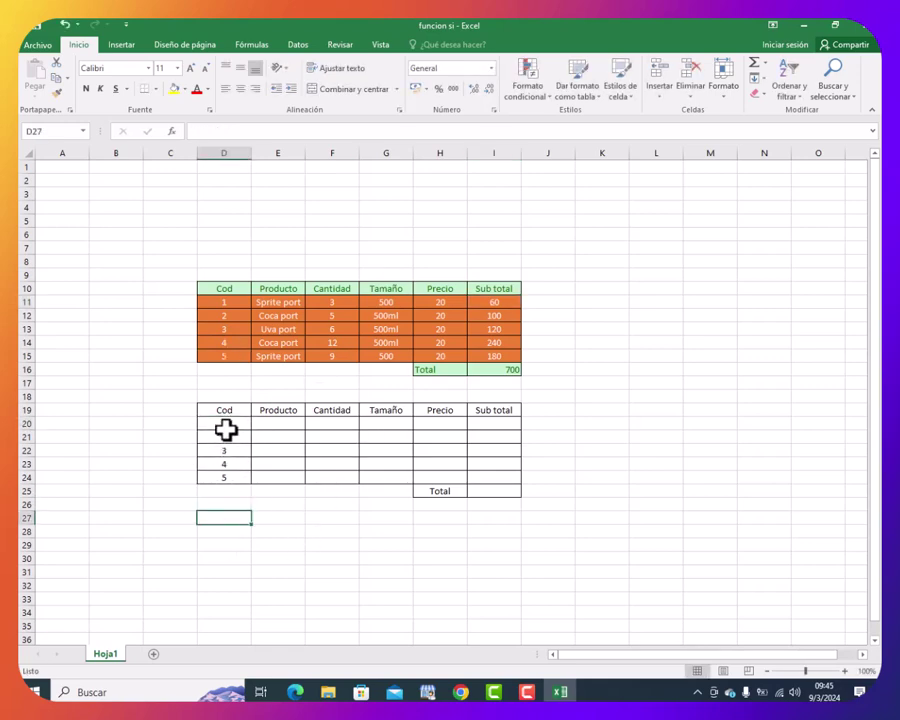
{"action": "key", "text": "Up"}
{"action": "key", "text": "Up"}
{"action": "key", "text": "Up"}
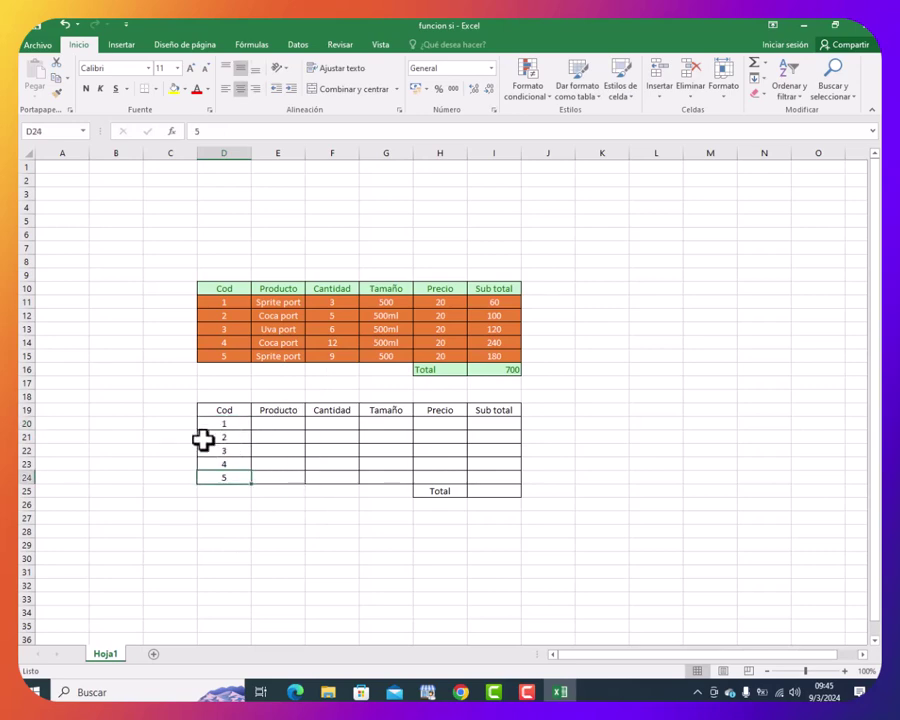
{"action": "left_click", "coordinate": [212, 421]}
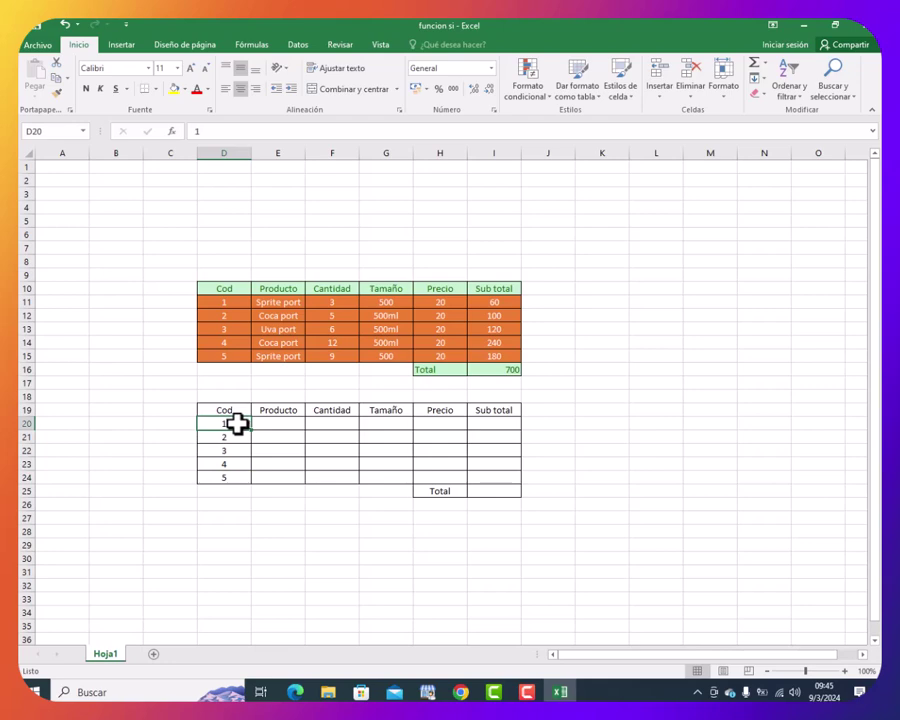
{"action": "left_click_drag", "start_coordinate": [237, 424], "coordinate": [237, 469]}
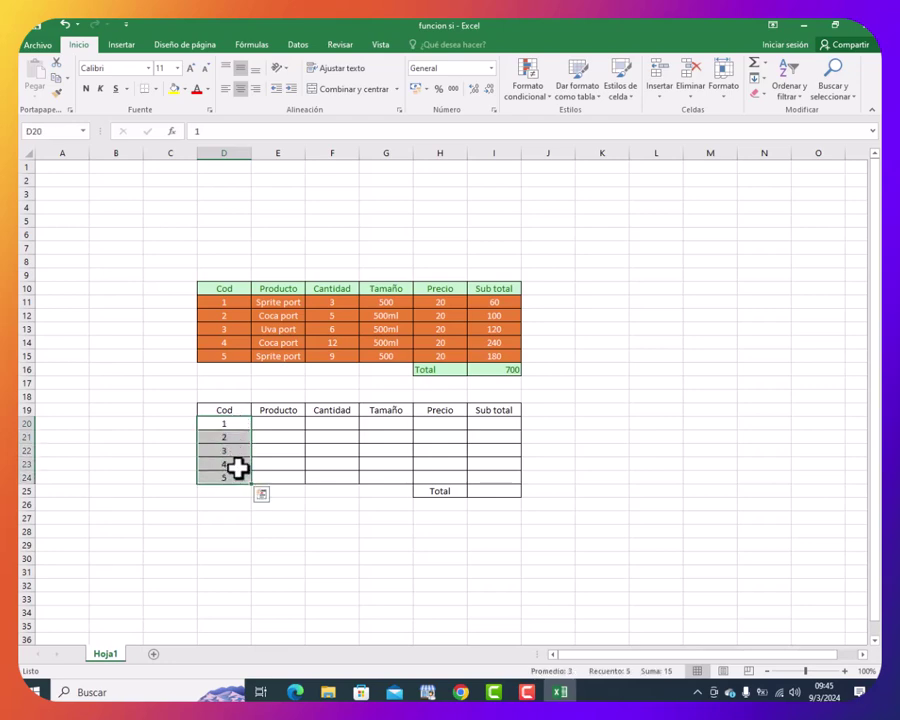
{"action": "key", "text": "Delete"}
Enter 1 and 2 in D20:D21 and fill the series down to D24.
{"action": "left_click", "coordinate": [240, 422]}
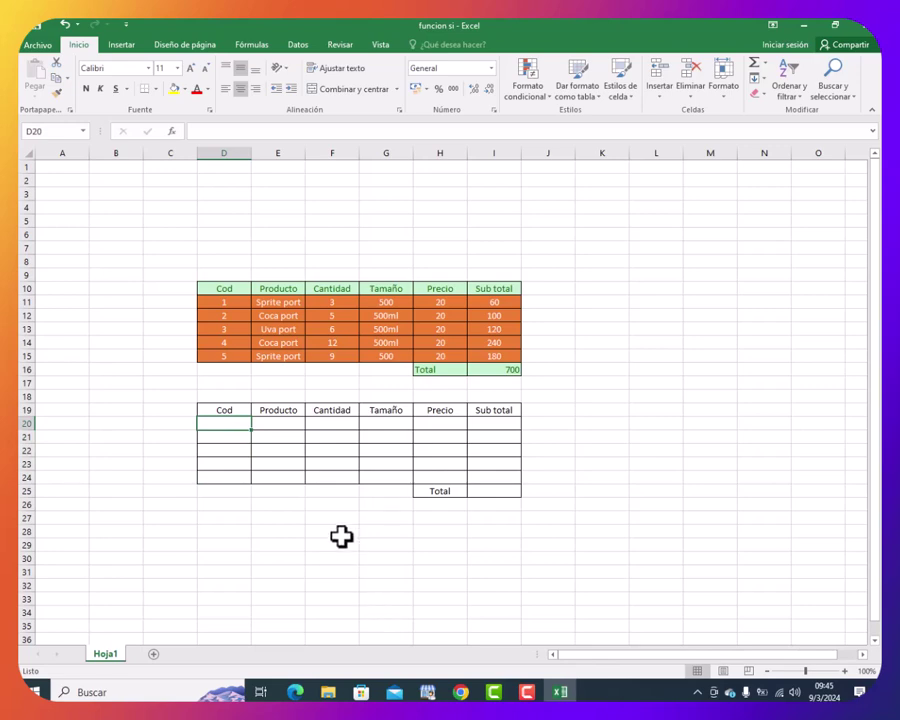
{"action": "type", "text": "1"}
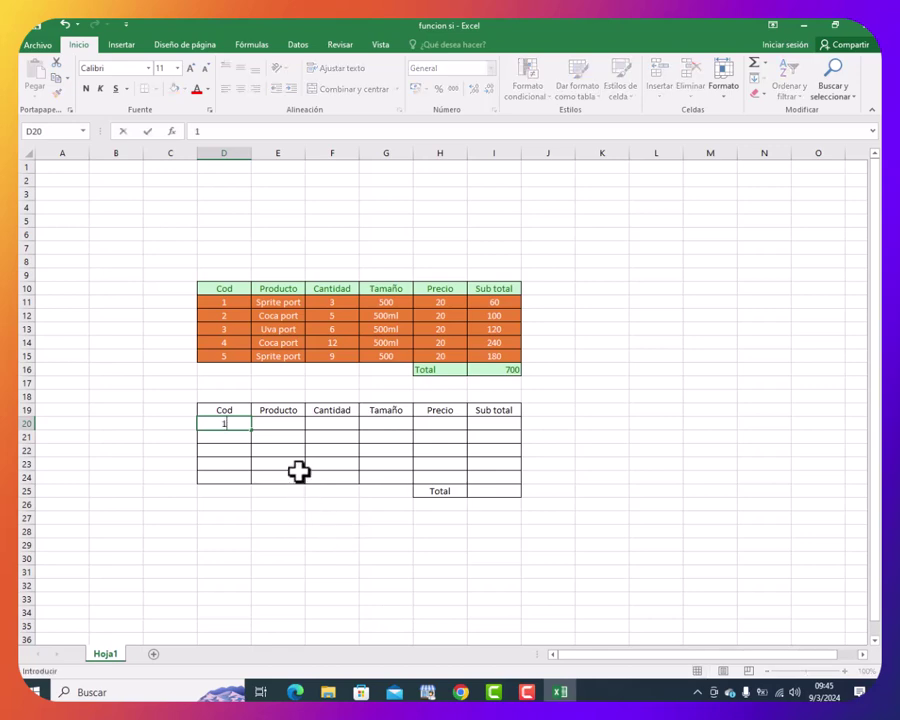
{"action": "key", "text": "Return"}
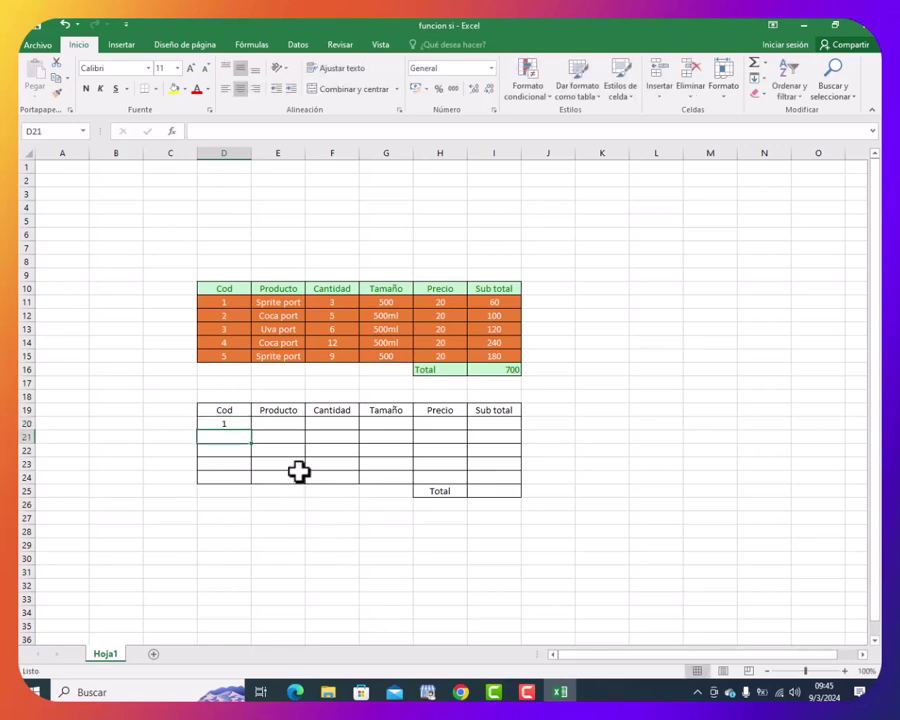
{"action": "type", "text": "2"}
{"action": "key", "text": "Return"}
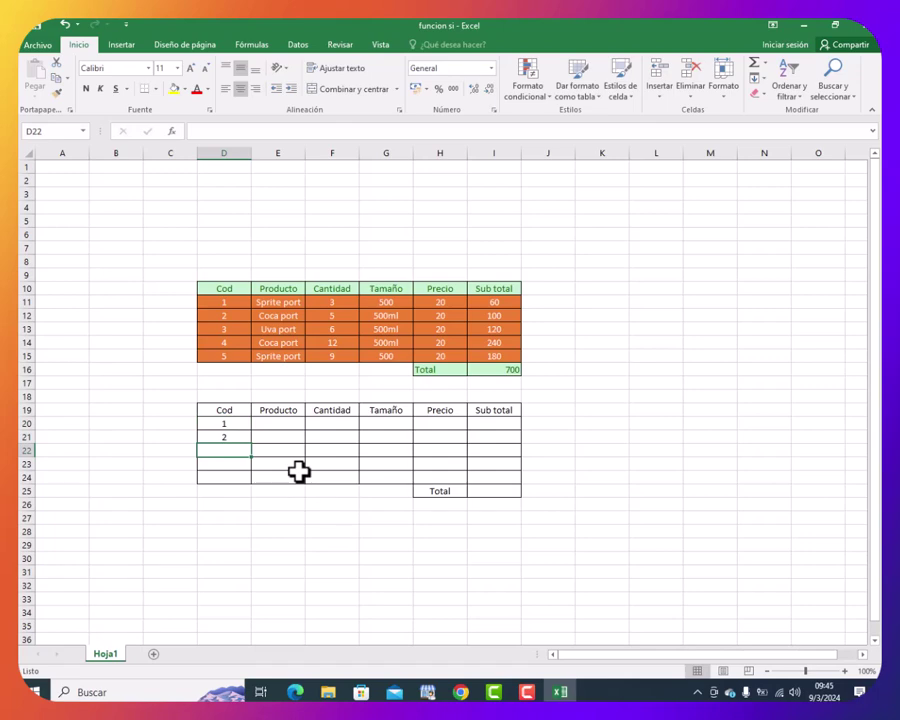
{"action": "key", "text": "Up"}
{"action": "key", "text": "Up"}
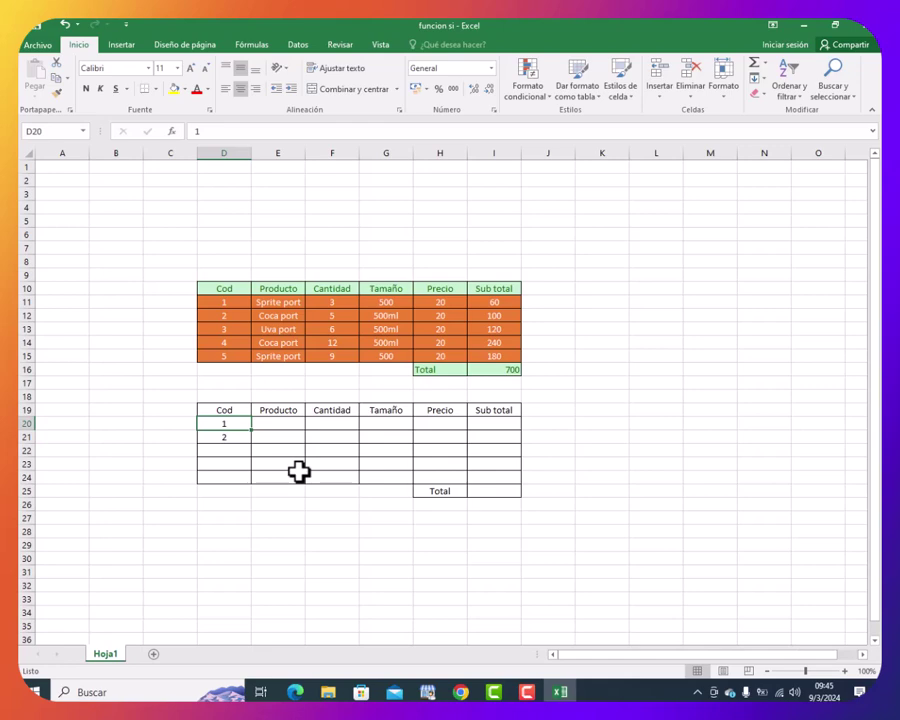
{"action": "key", "text": "shift+Down"}
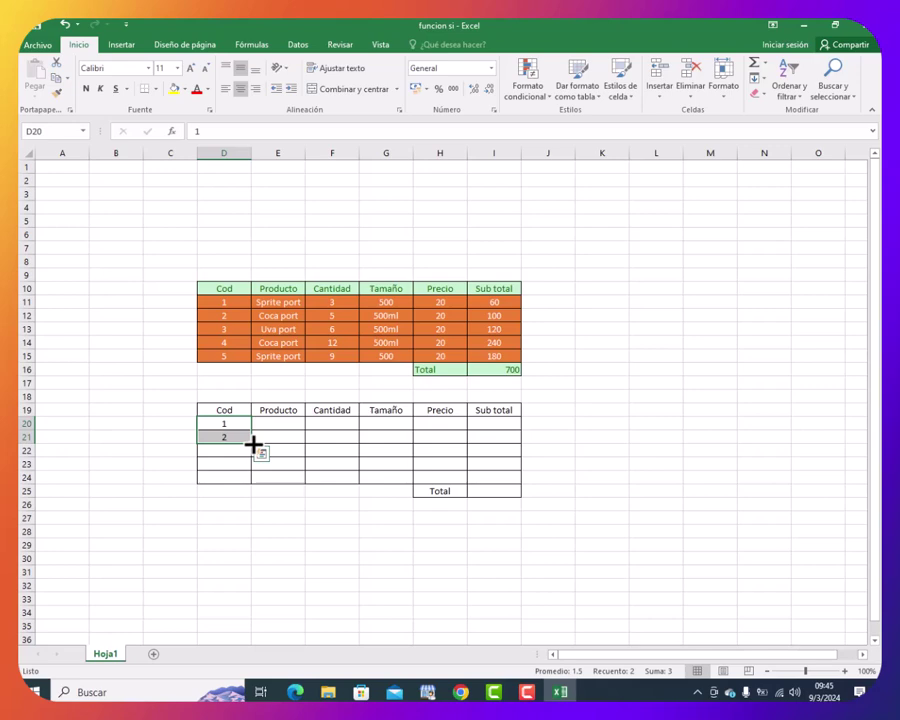
{"action": "left_click_drag", "start_coordinate": [253, 443], "coordinate": [256, 481]}
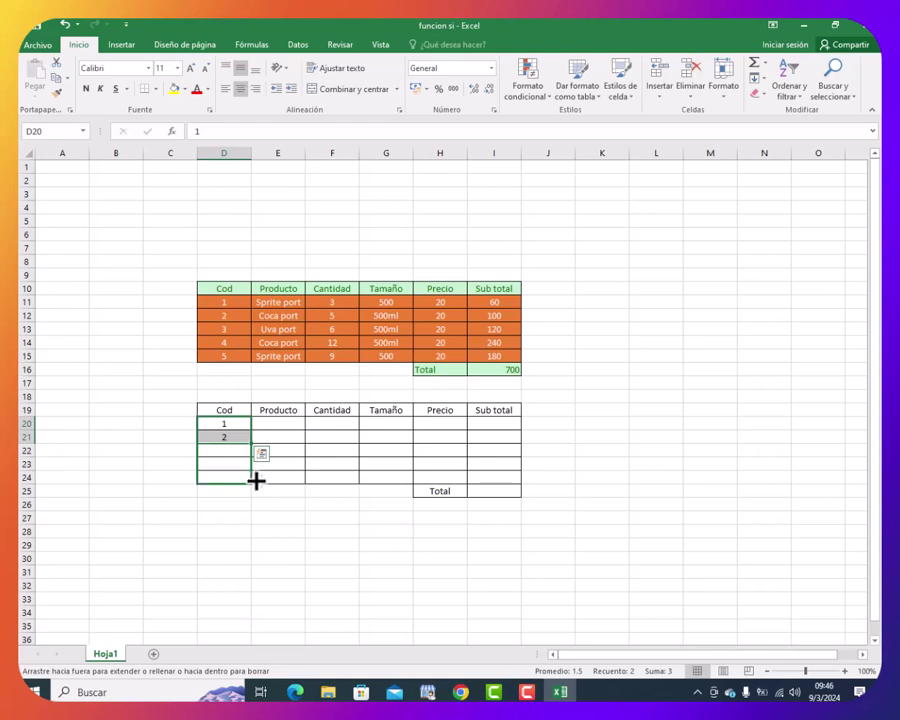
{"action": "left_click_drag", "start_coordinate": [256, 481], "coordinate": [256, 481]}
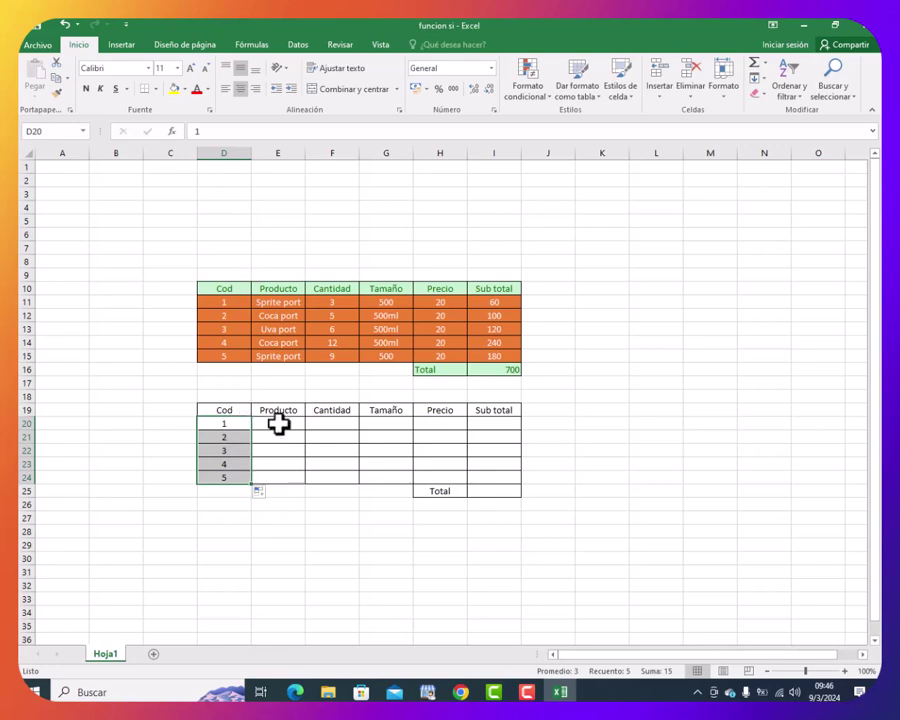
{"action": "left_click", "coordinate": [277, 424]}
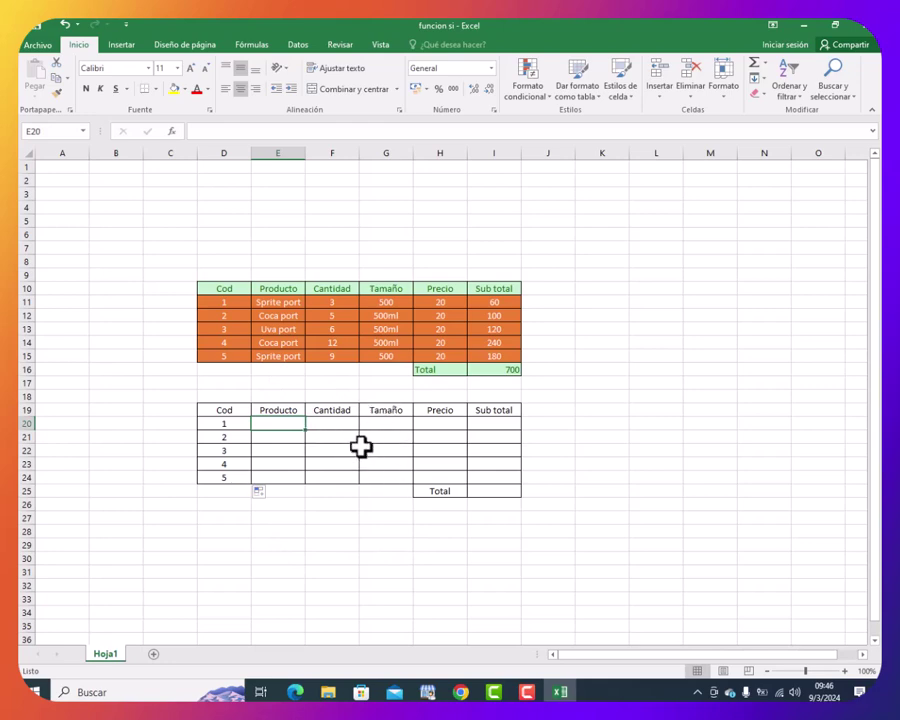
{"action": "left_click", "coordinate": [397, 421]}
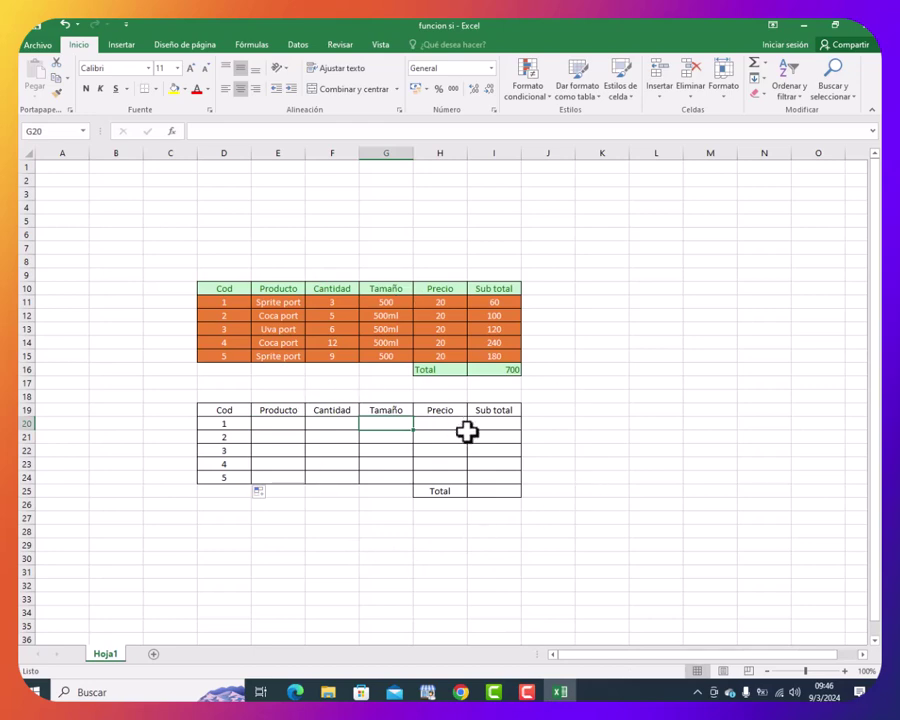
{"action": "left_click", "coordinate": [527, 692]}
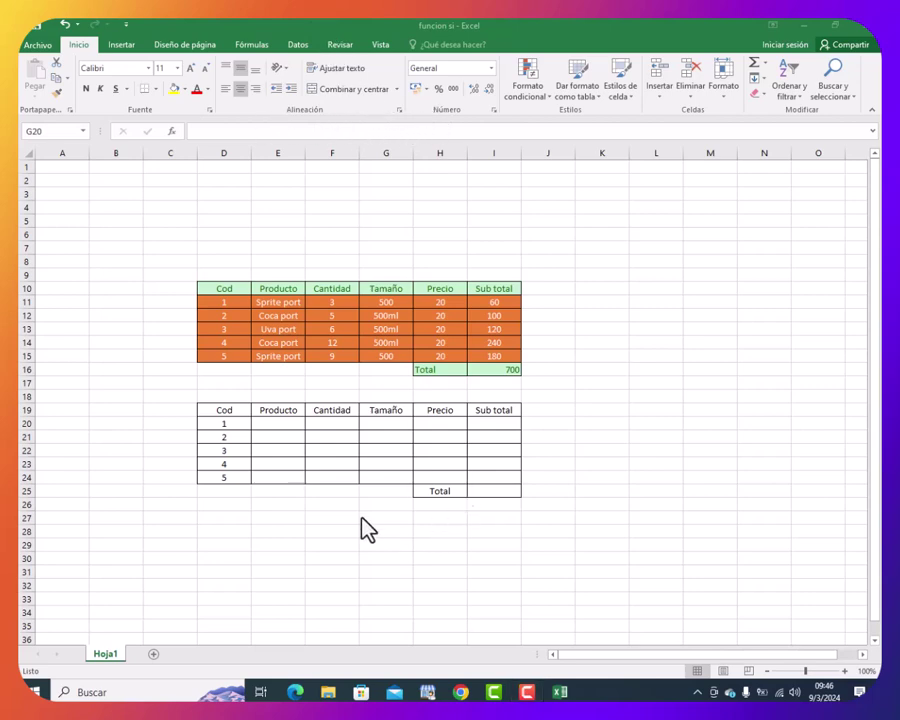
{"action": "left_click", "coordinate": [398, 424]}
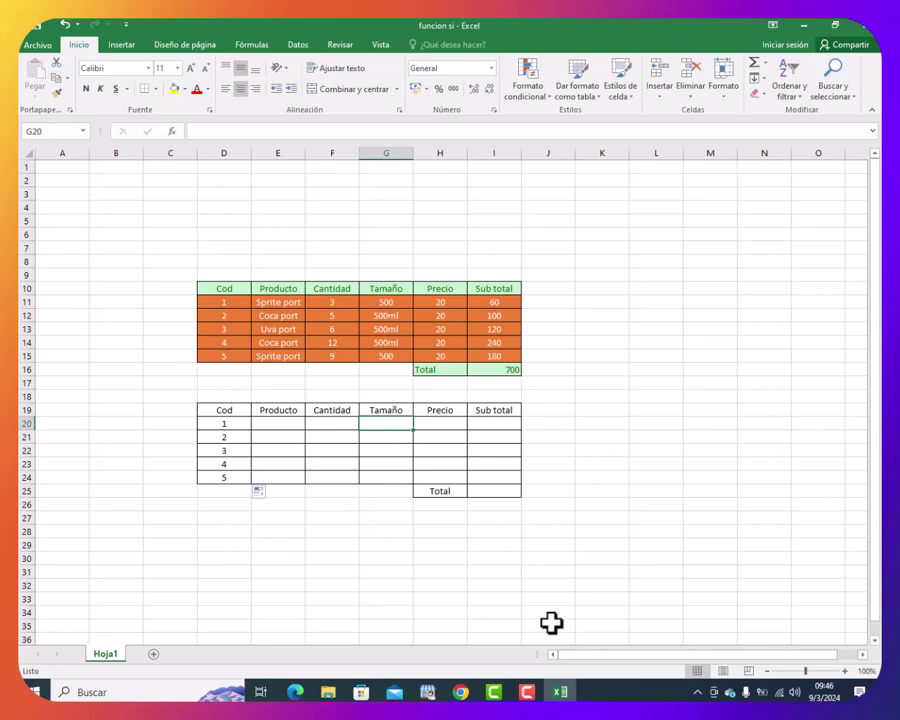
Start the formula =SI( in cell G20 using the autocomplete list.
{"action": "type", "text": "="}
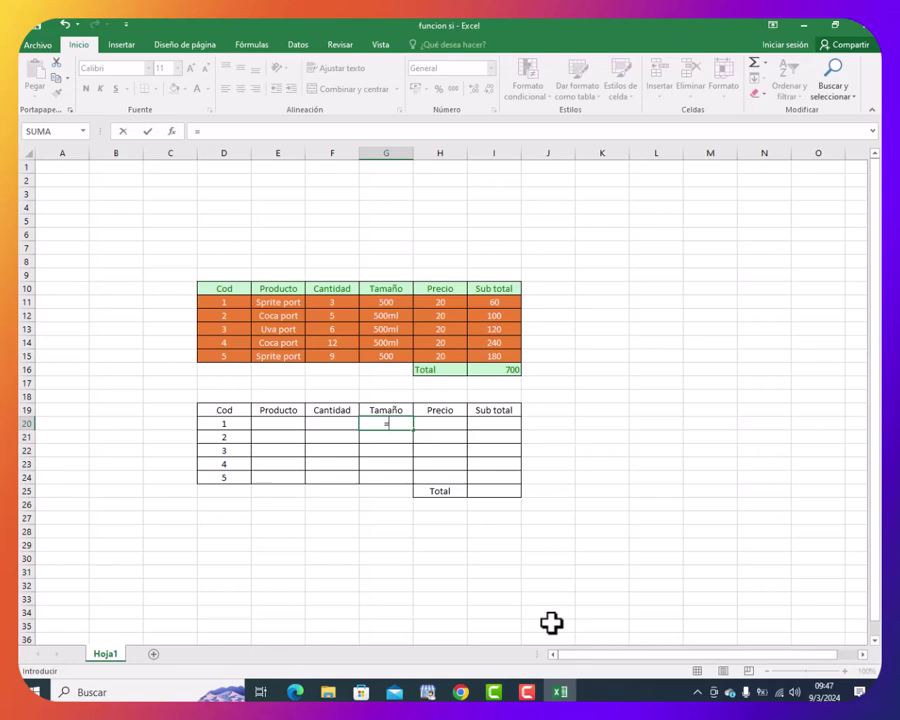
{"action": "type", "text": "s"}
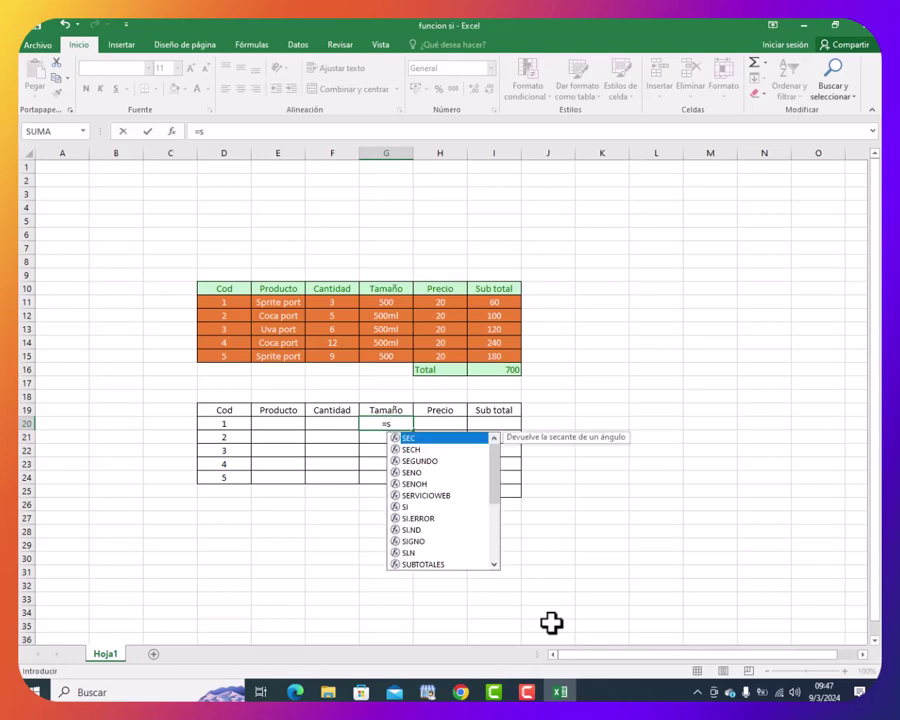
{"action": "type", "text": "i"}
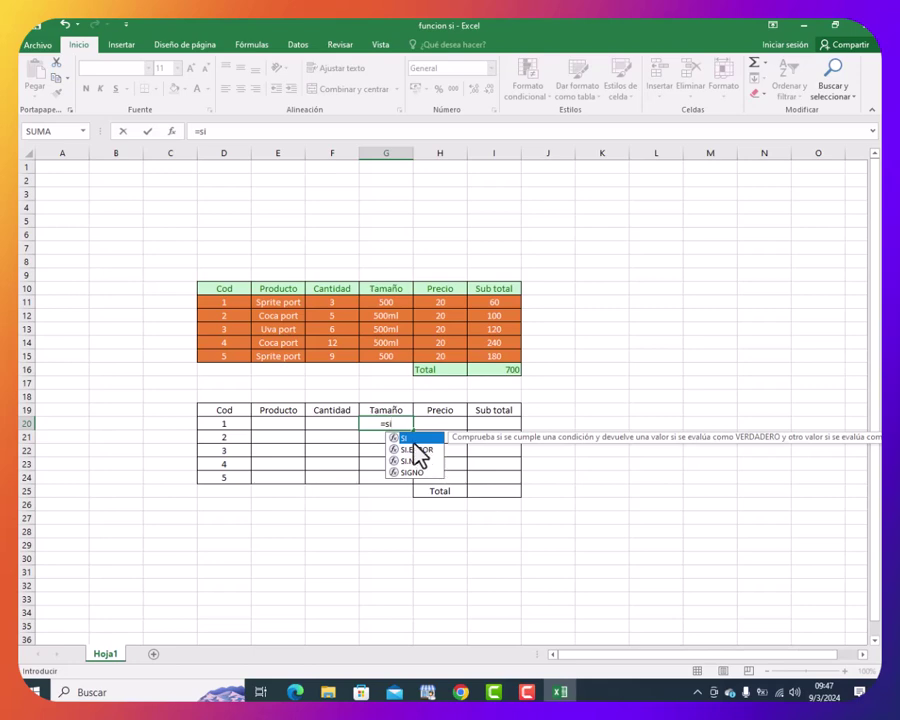
{"action": "key", "text": "Tab"}
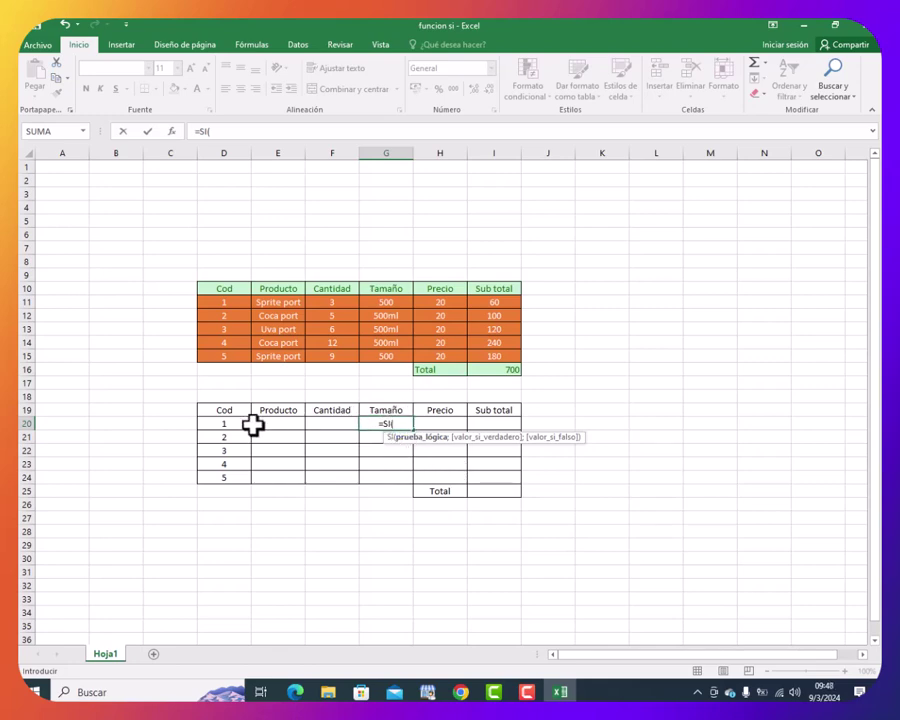
Enter =SI(E20="Coca junior";"355ml";SI(E20="Coca port";"500ml")) in G20.
{"action": "left_click", "coordinate": [278, 424]}
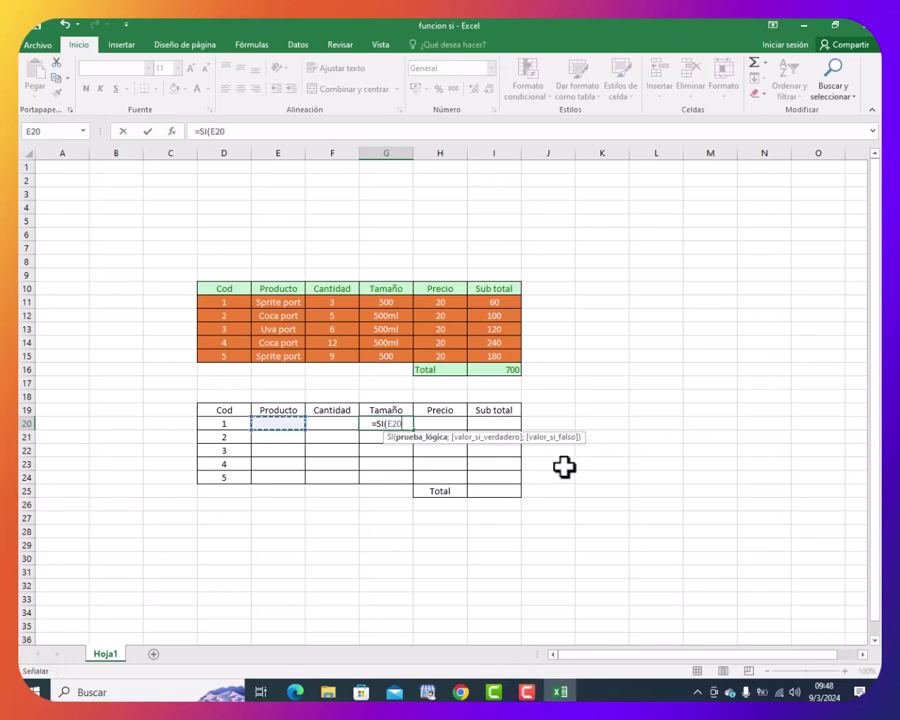
{"action": "type", "text": "="}
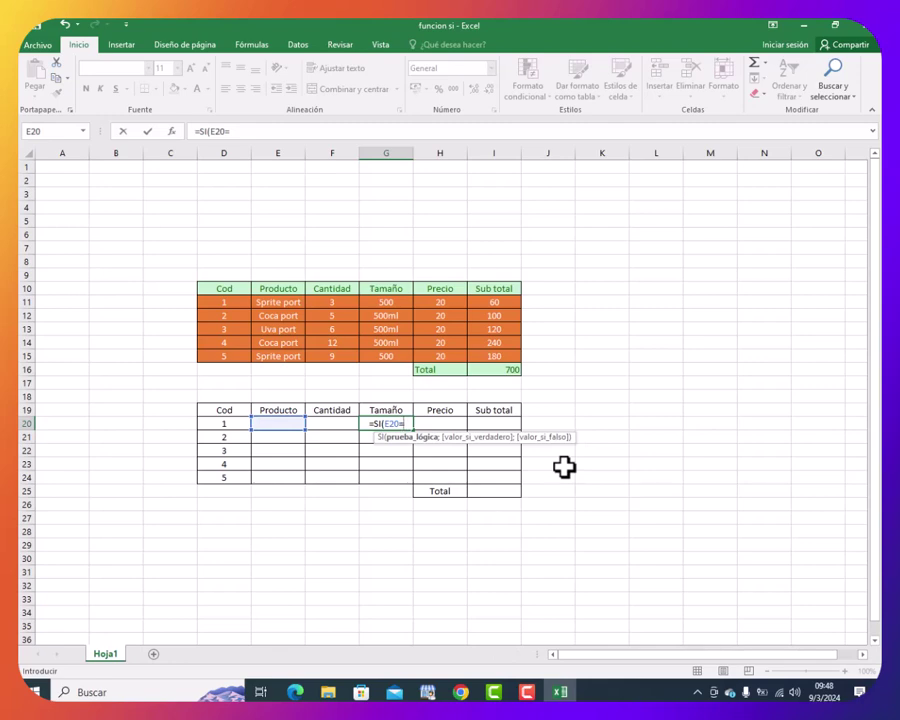
{"action": "type", "text": "\""}
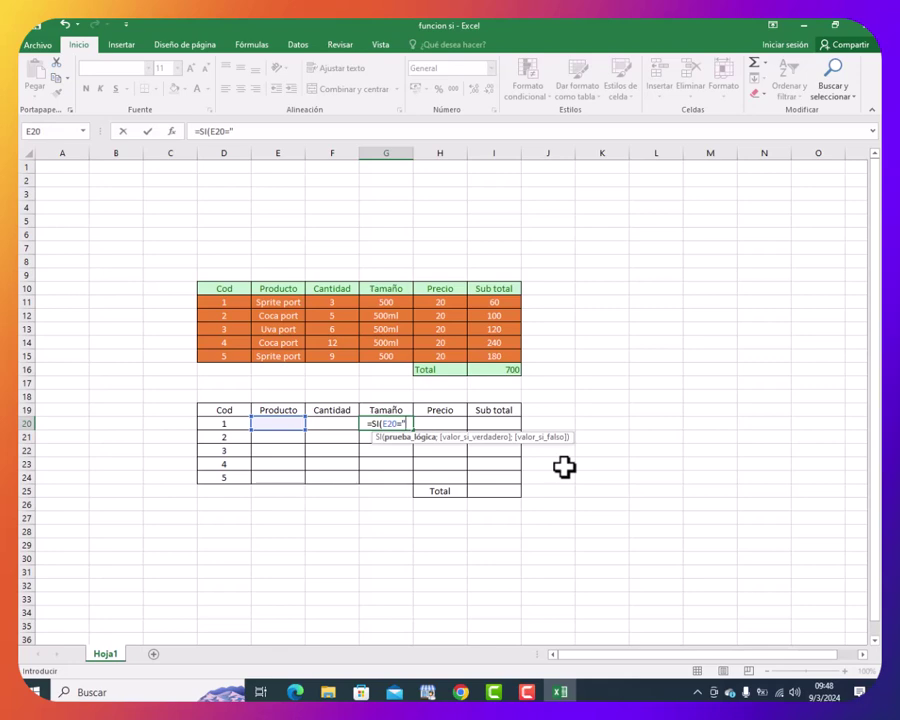
{"action": "type", "text": "Co"}
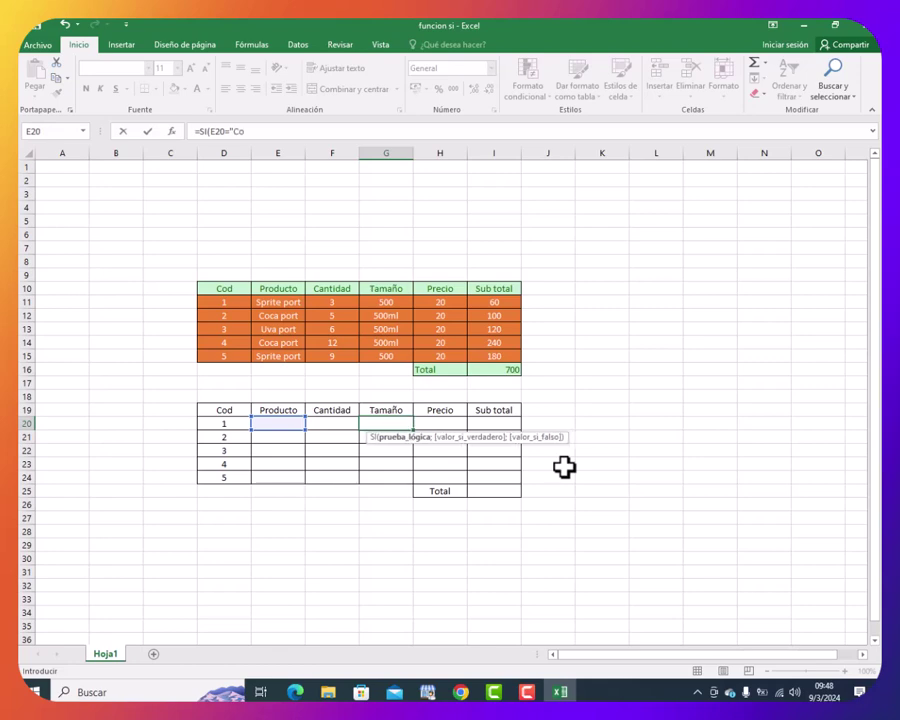
{"action": "type", "text": "ca"}
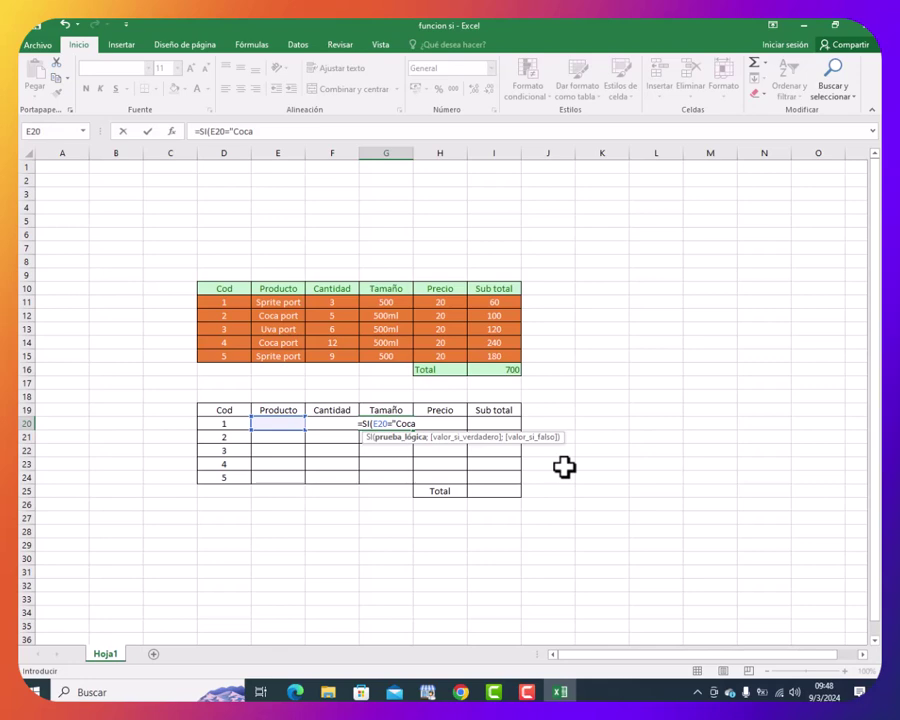
{"action": "type", "text": " junior"}
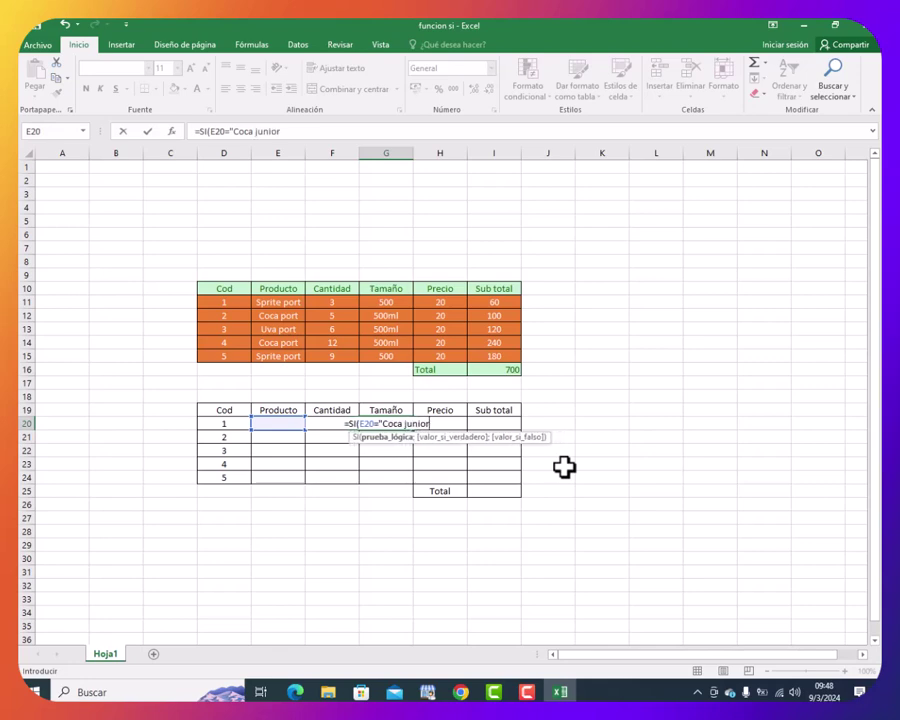
{"action": "type", "text": "\""}
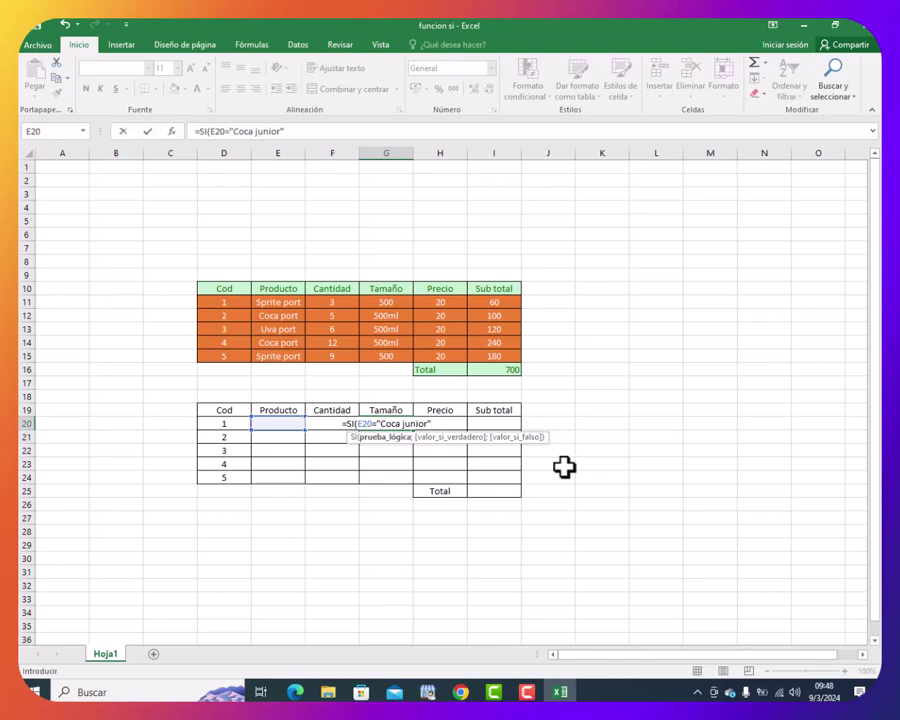
{"action": "type", "text": ";"}
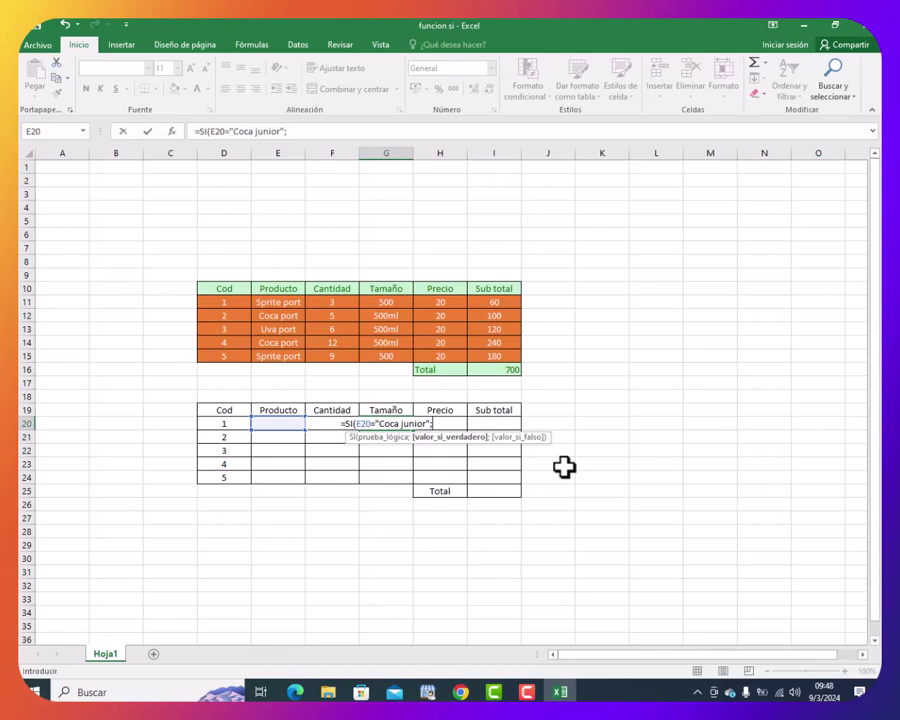
{"action": "type", "text": "\""}
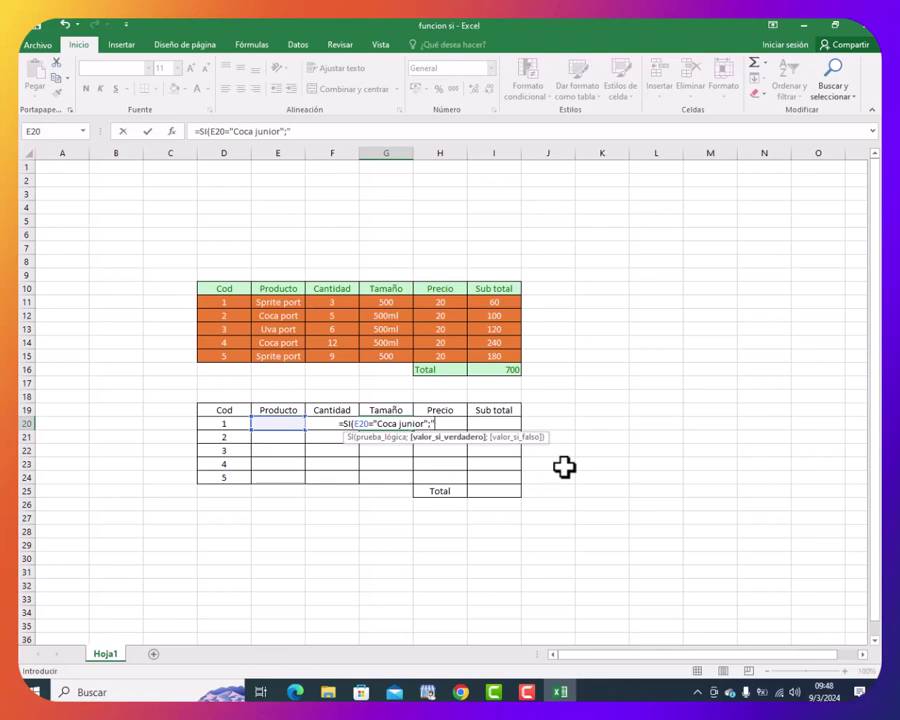
{"action": "type", "text": "355"}
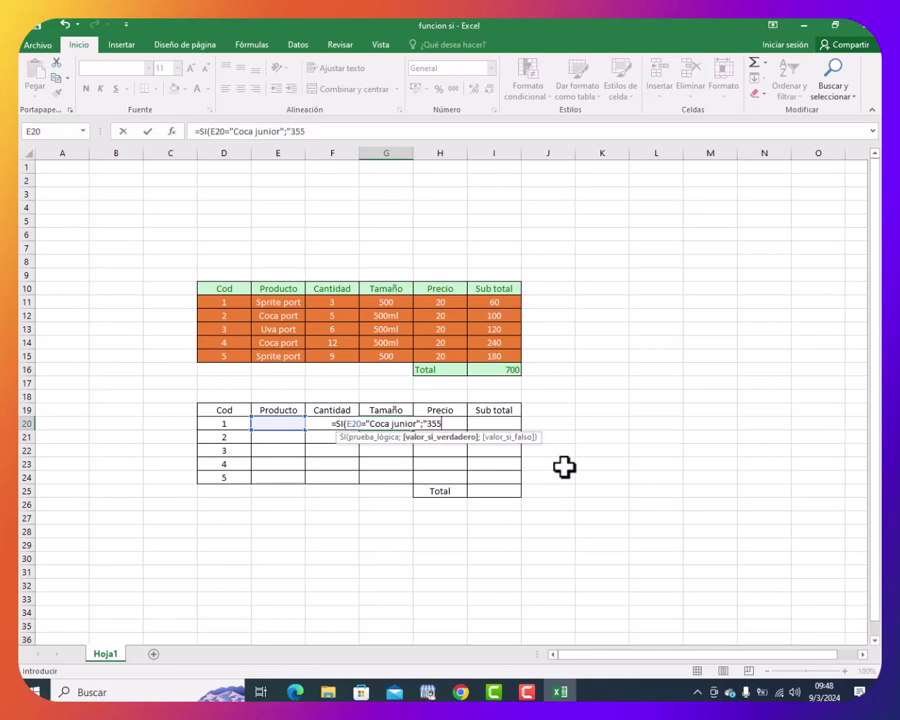
{"action": "type", "text": "ml"}
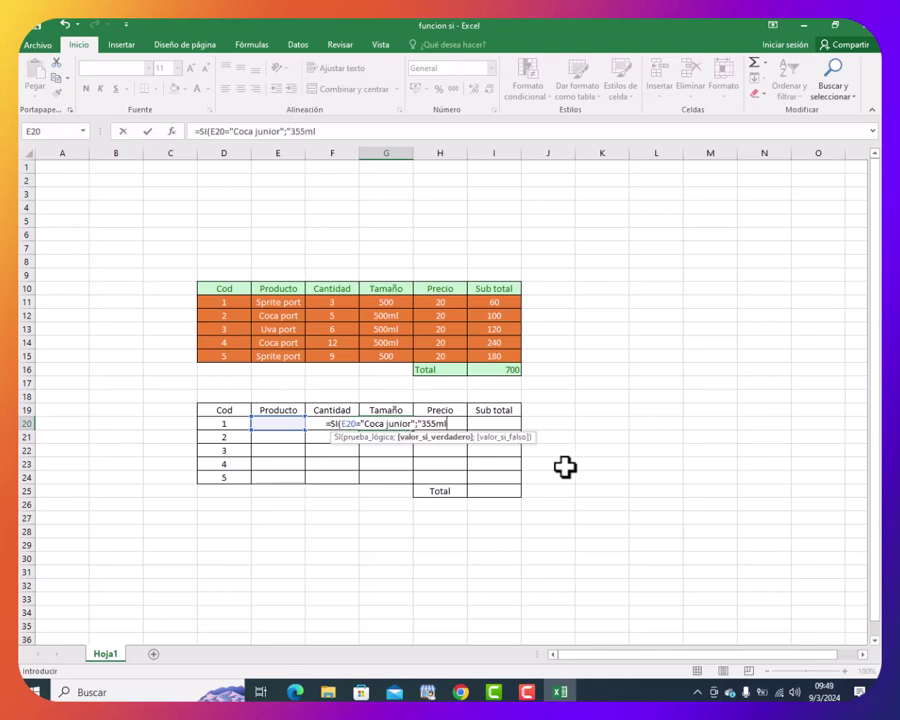
{"action": "type", "text": "\""}
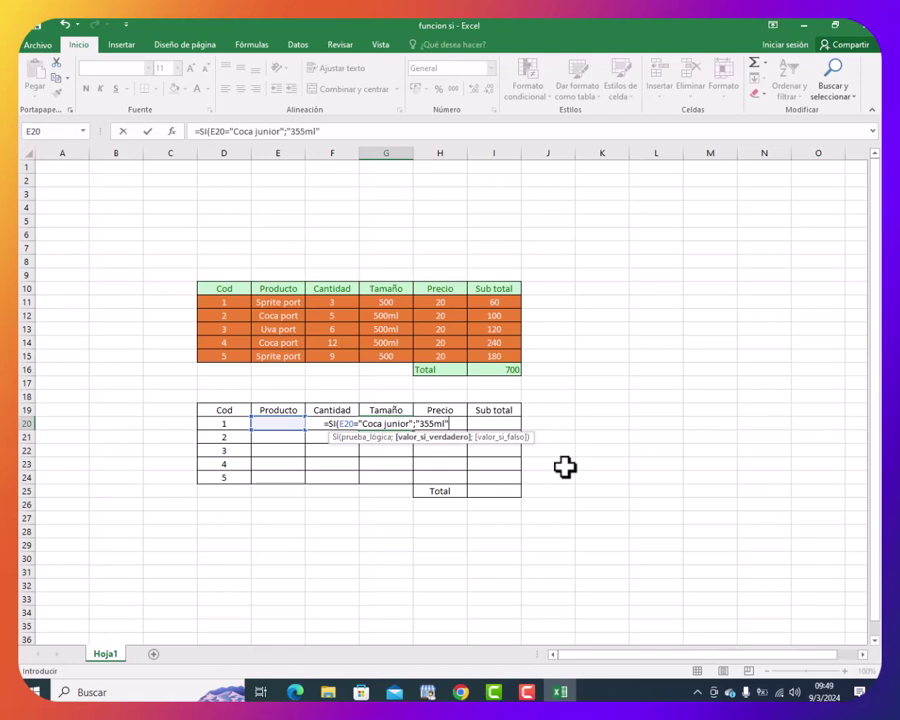
{"action": "type", "text": ";"}
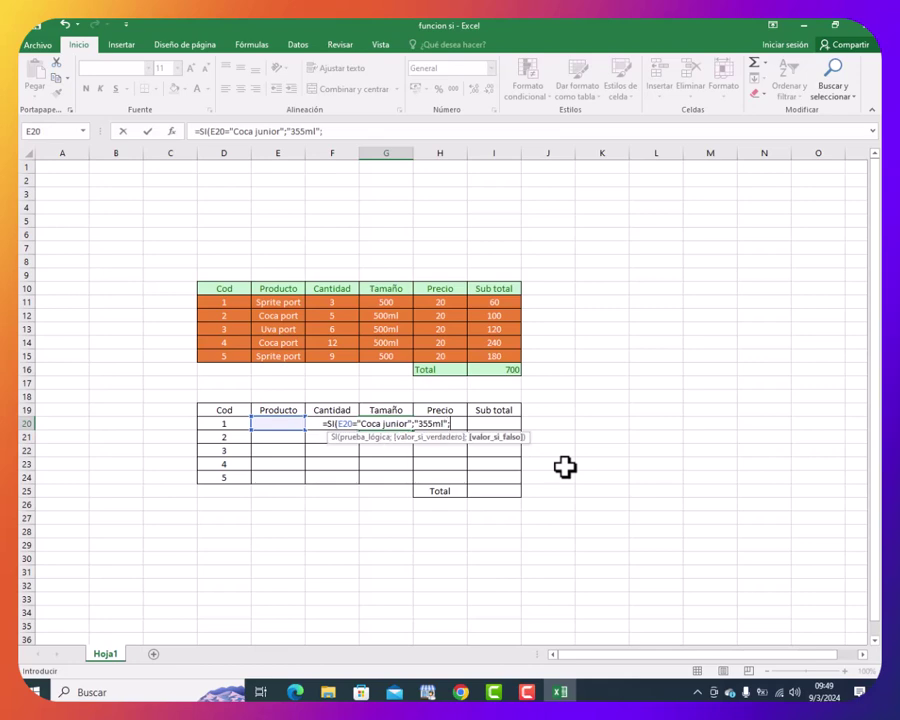
{"action": "type", "text": "si"}
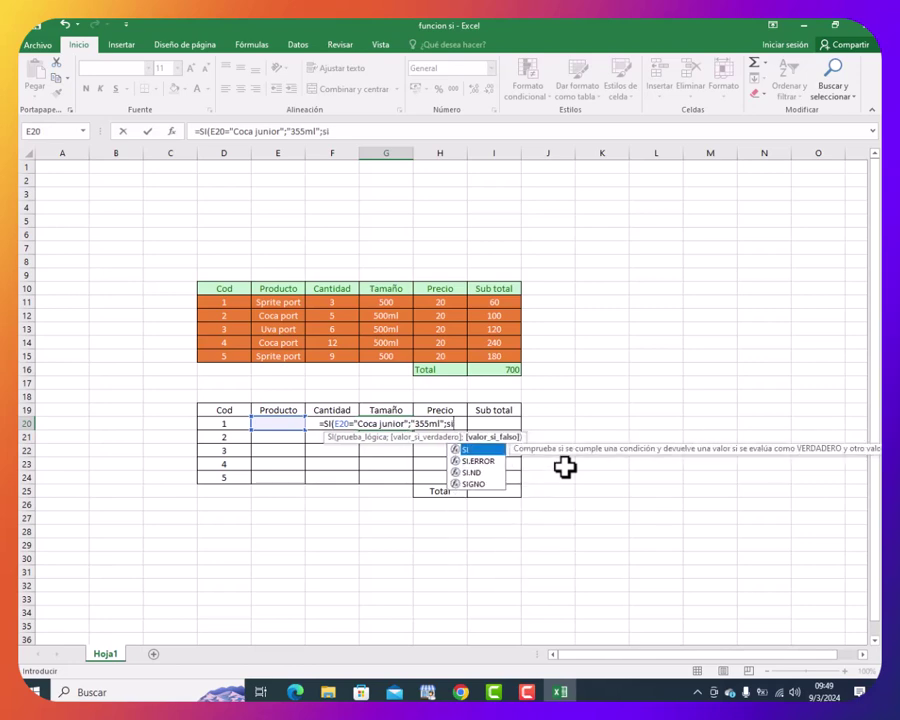
{"action": "key", "text": "Tab"}
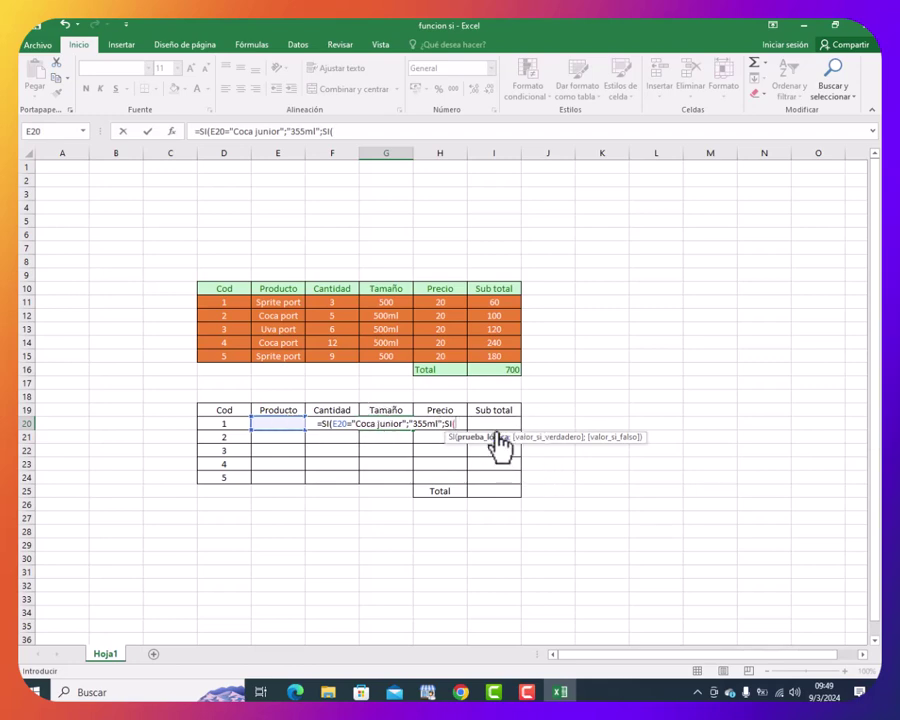
{"action": "left_click", "coordinate": [288, 424]}
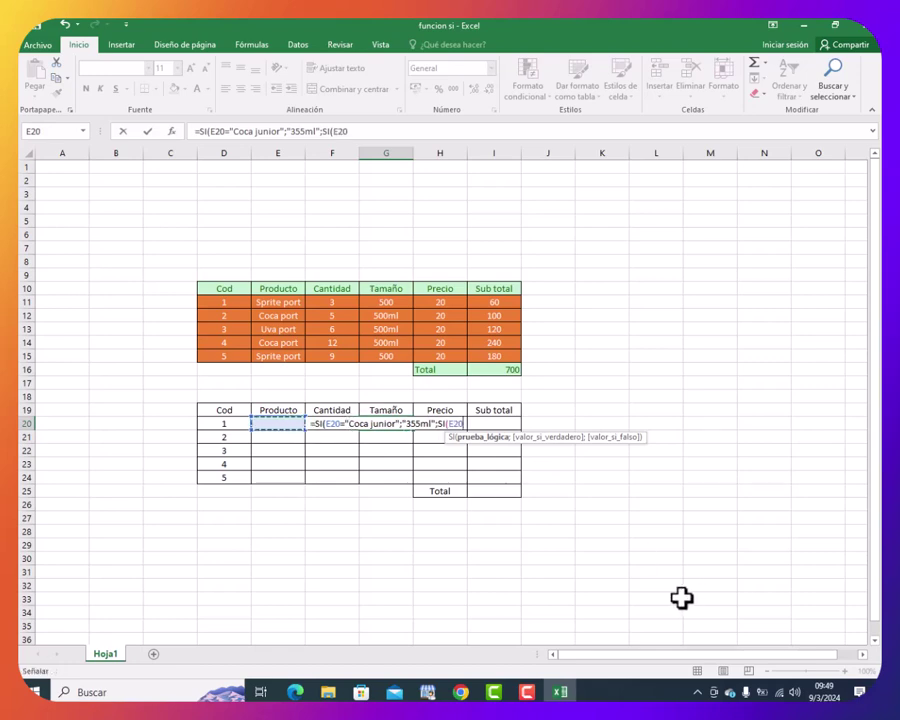
{"action": "type", "text": "="}
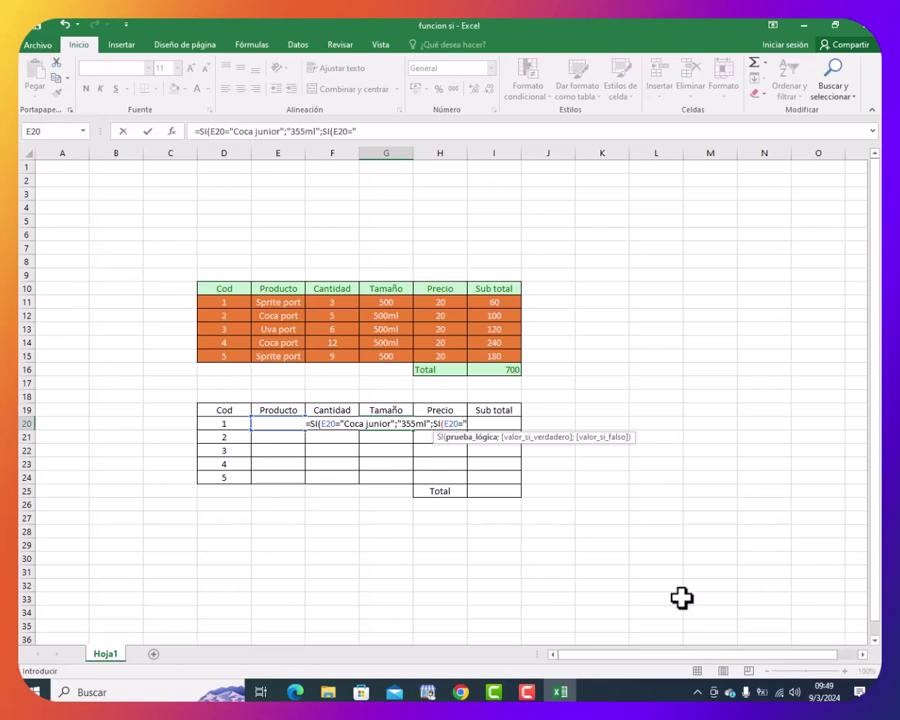
{"action": "type", "text": "Coca"}
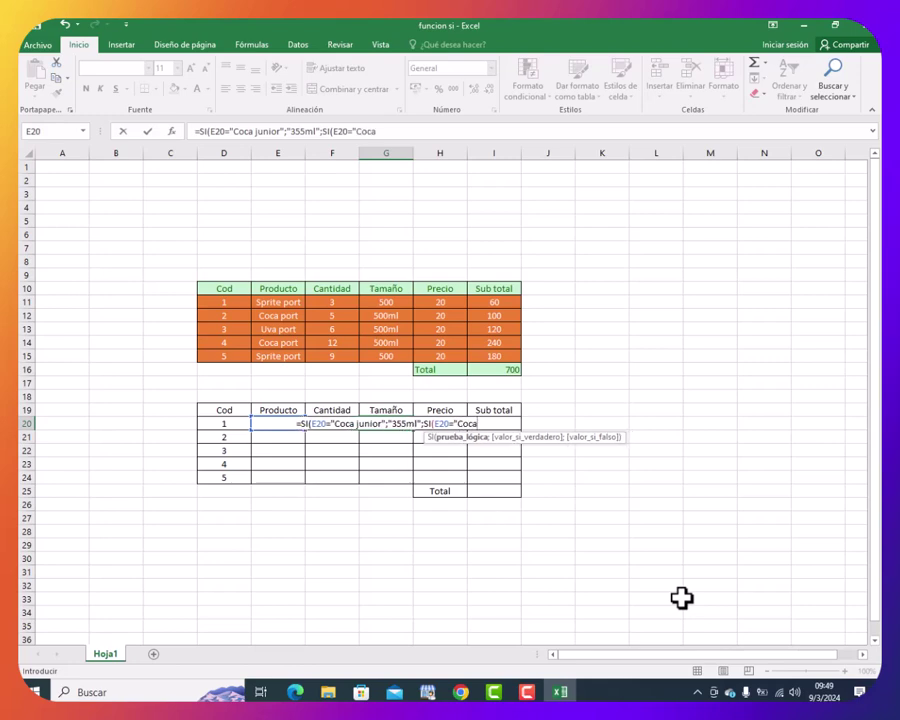
{"action": "type", "text": " port"}
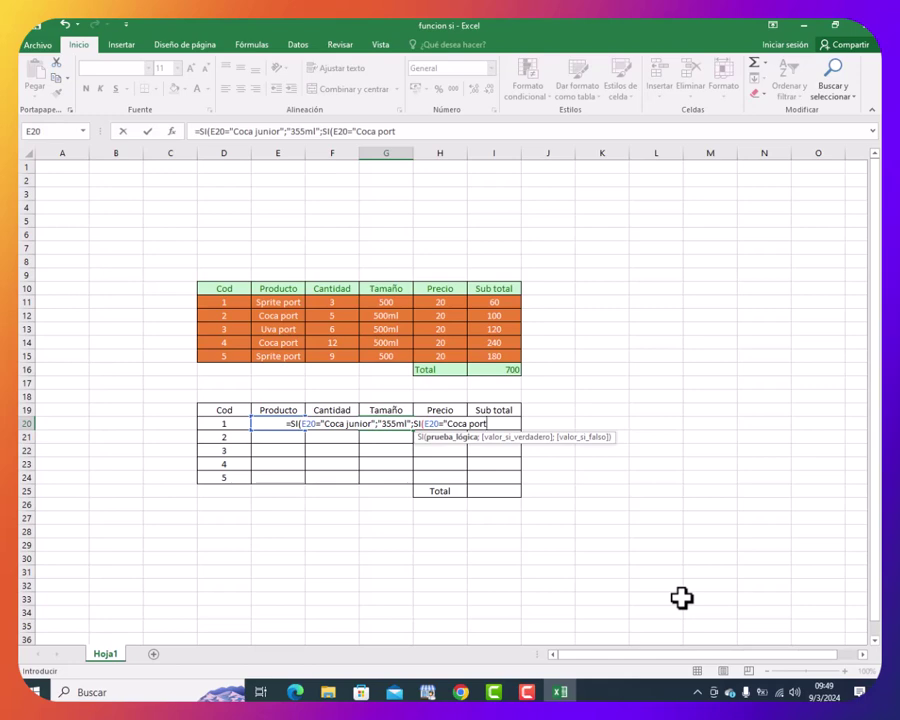
{"action": "type", "text": "\""}
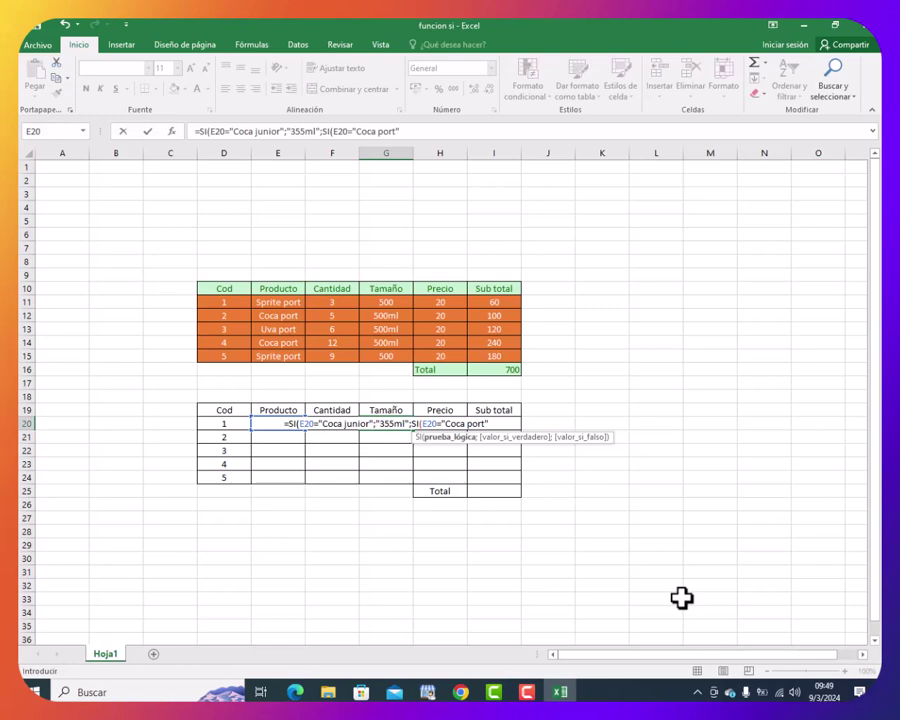
{"action": "type", "text": ";"}
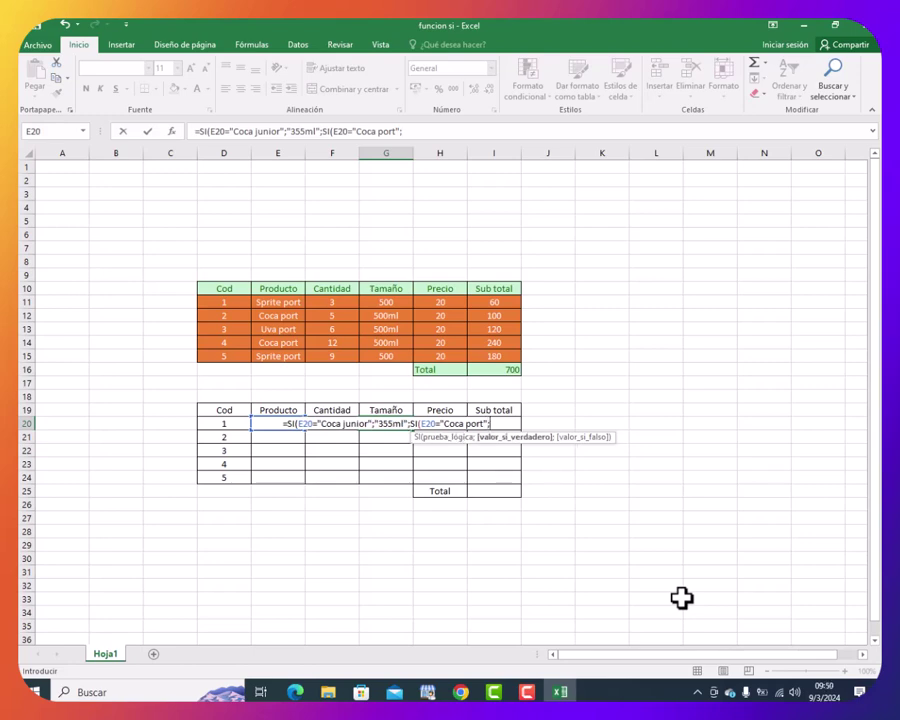
{"action": "type", "text": "\""}
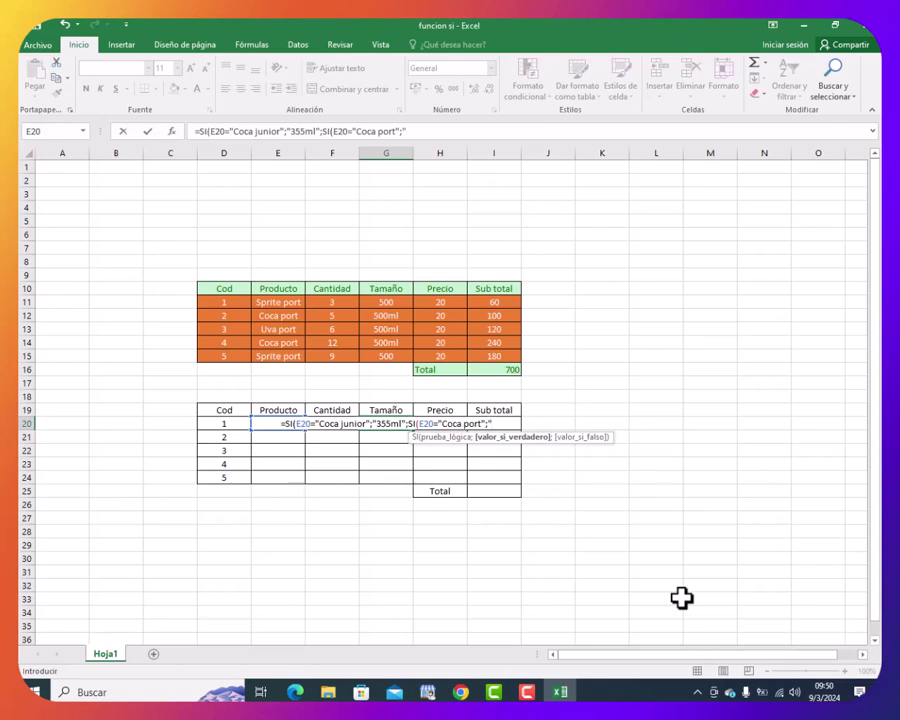
{"action": "type", "text": "500m"}
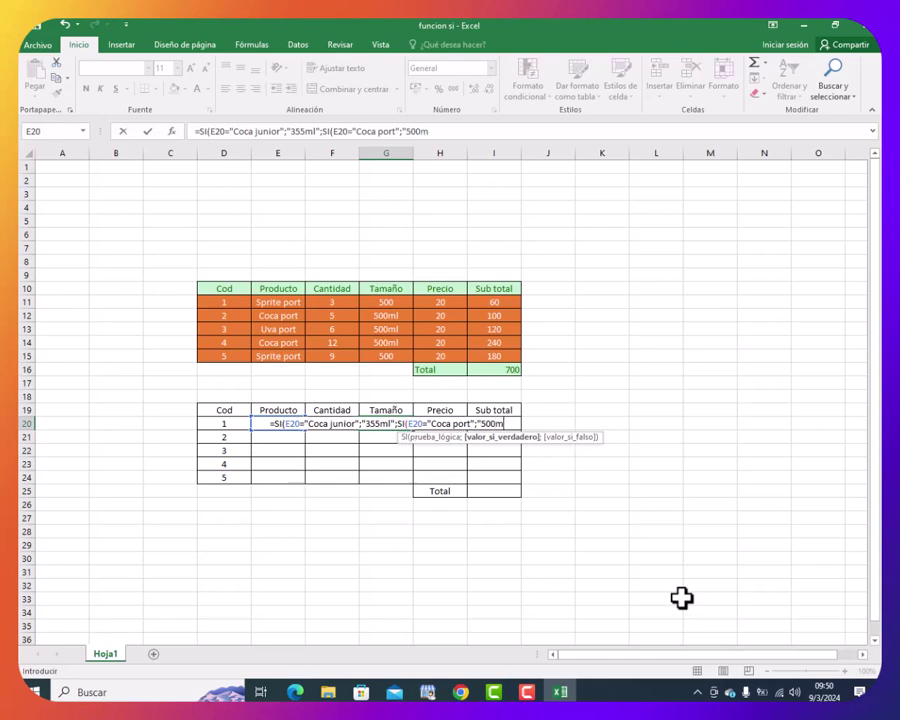
{"action": "type", "text": "l"}
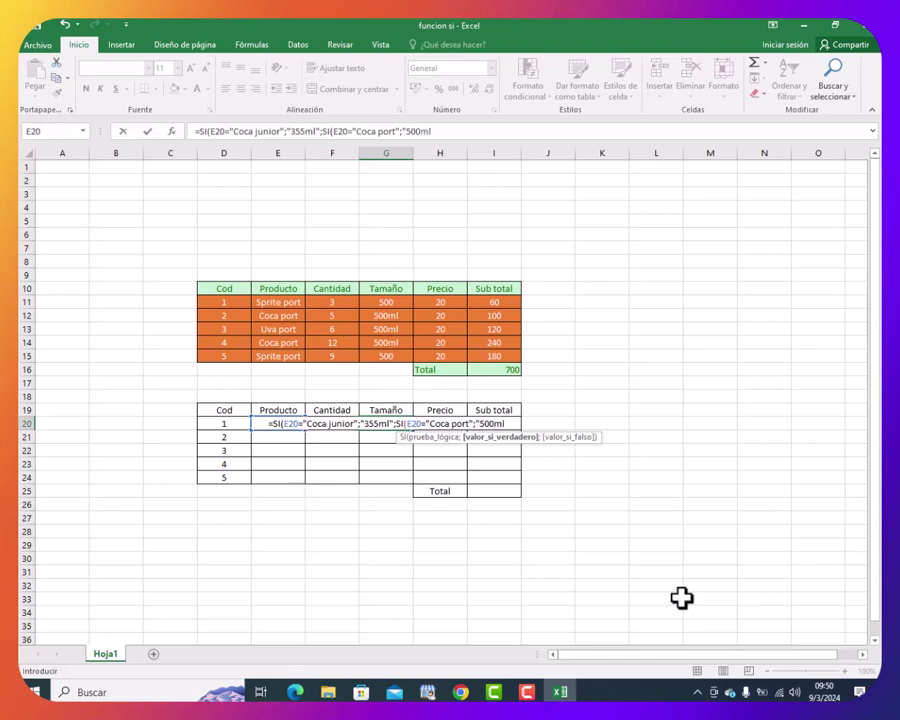
{"action": "type", "text": "\""}
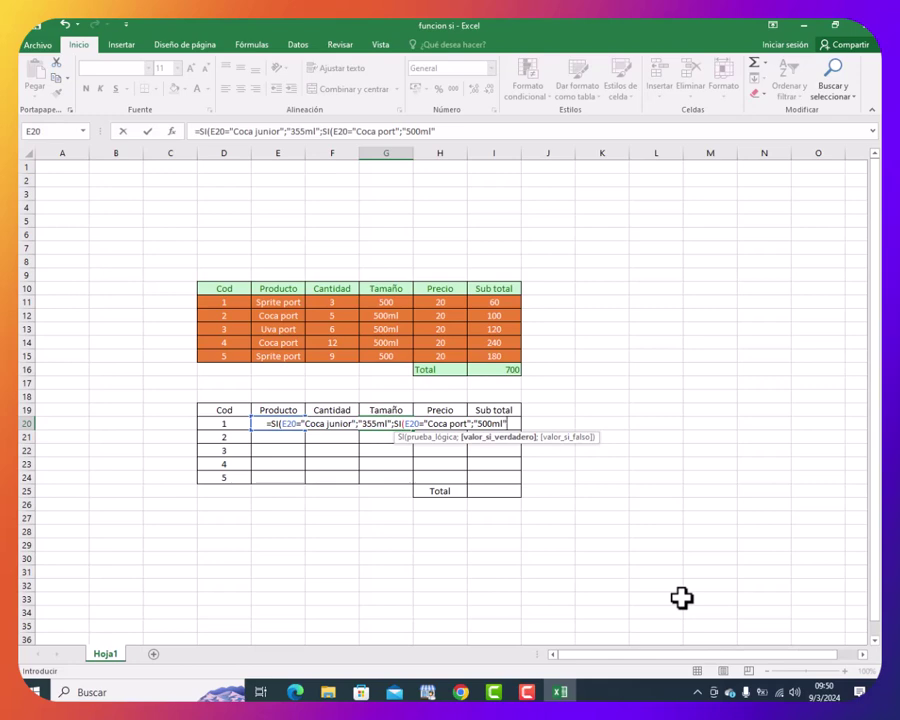
{"action": "type", "text": "))"}
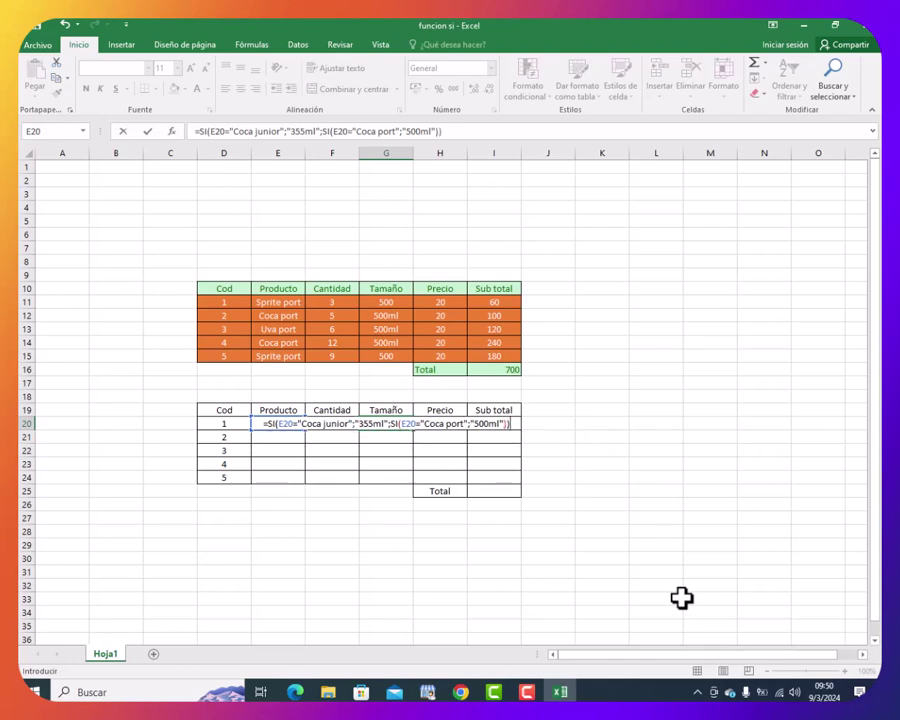
{"action": "key", "text": "Return"}
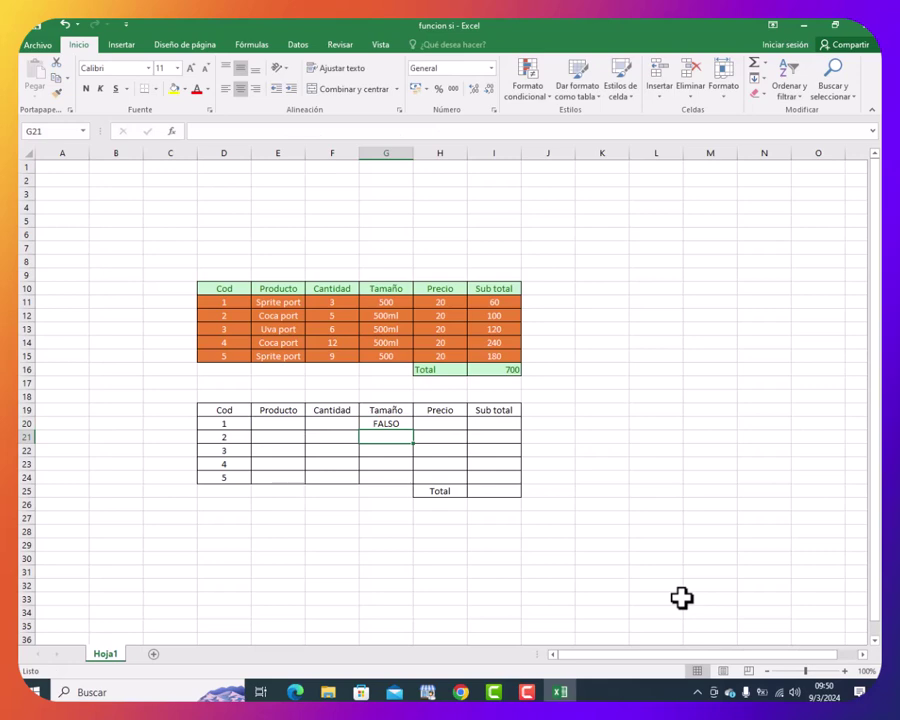
Enter Coca junior in E20 so G20's Tamaño shows 355ml.
{"action": "left_click", "coordinate": [374, 424]}
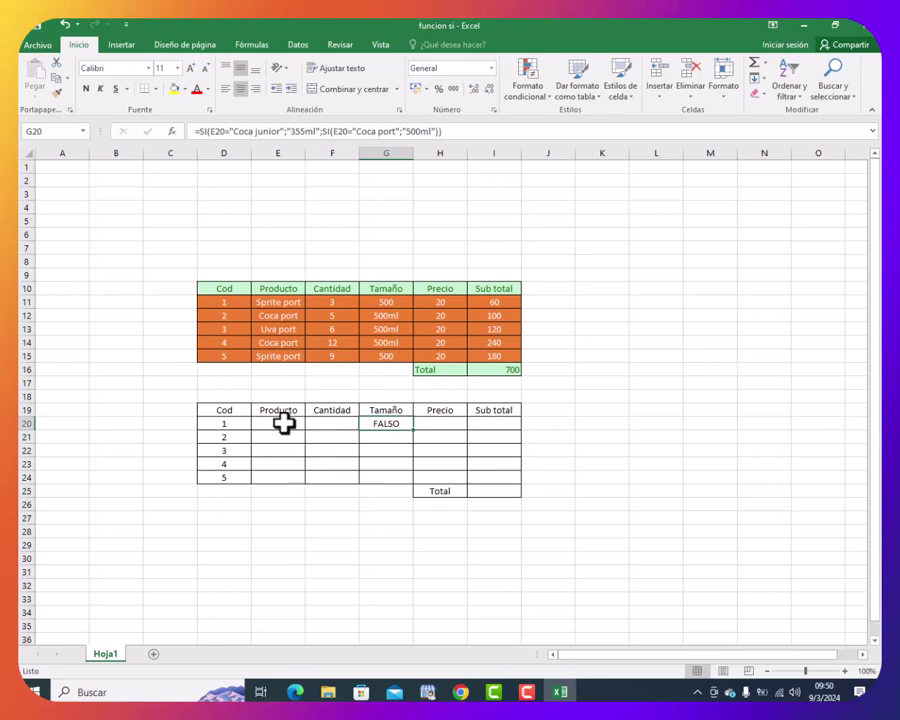
{"action": "left_click", "coordinate": [284, 422]}
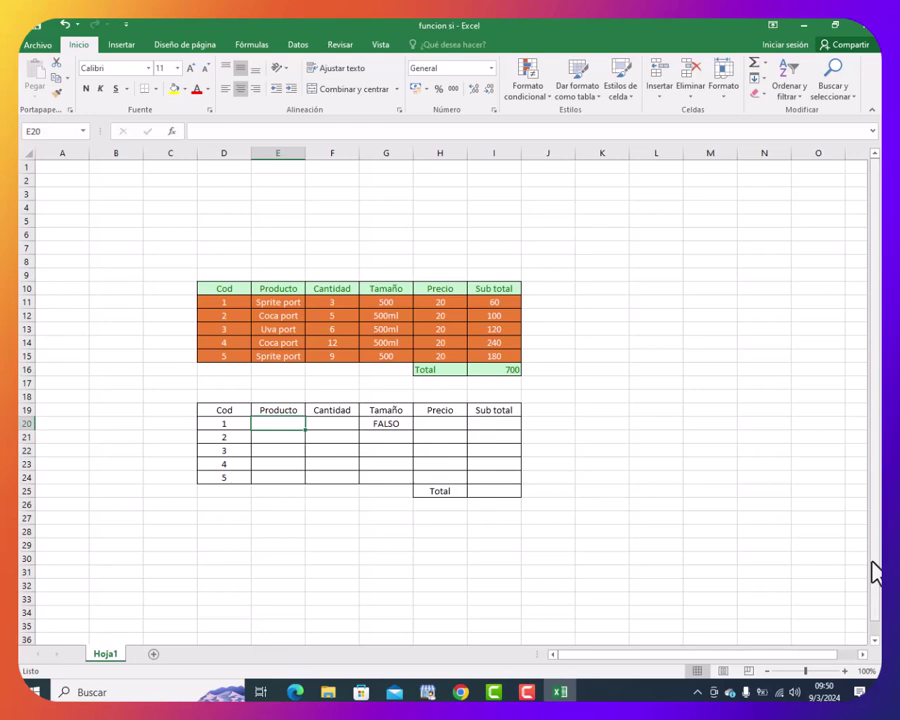
{"action": "type", "text": "Coca j"}
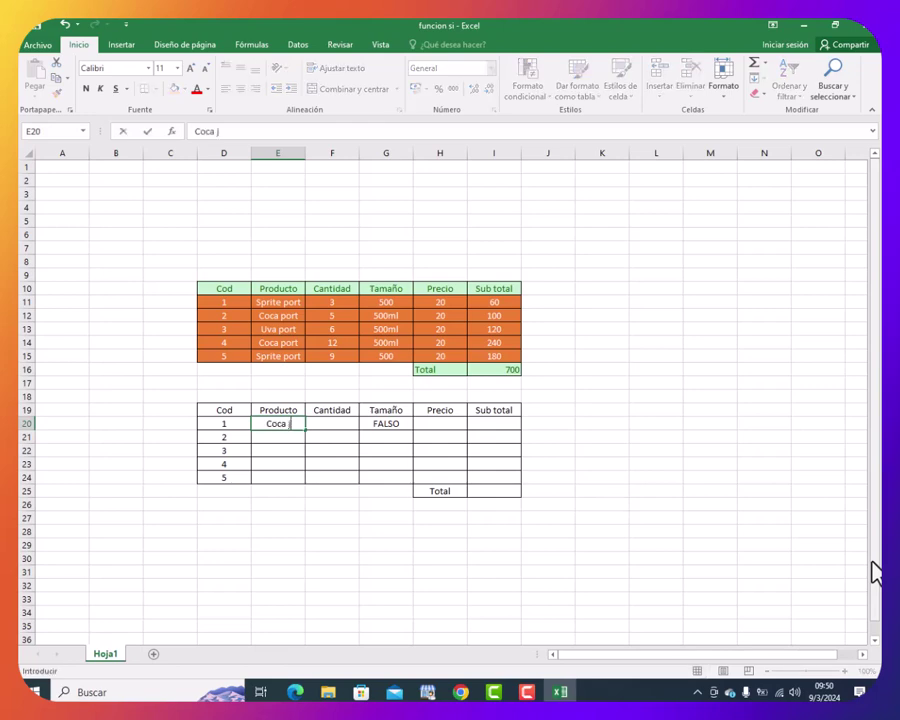
{"action": "type", "text": "unior"}
{"action": "key", "text": "Return"}
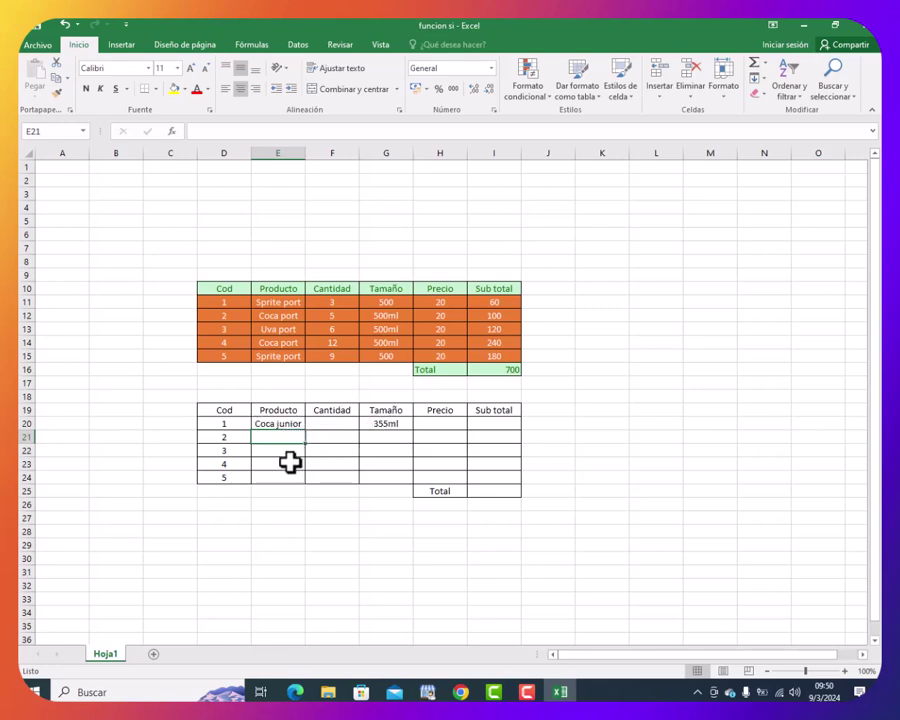
Fill the Tamaño formula down to G24 and Coca junior down to E24.
{"action": "left_click", "coordinate": [395, 424]}
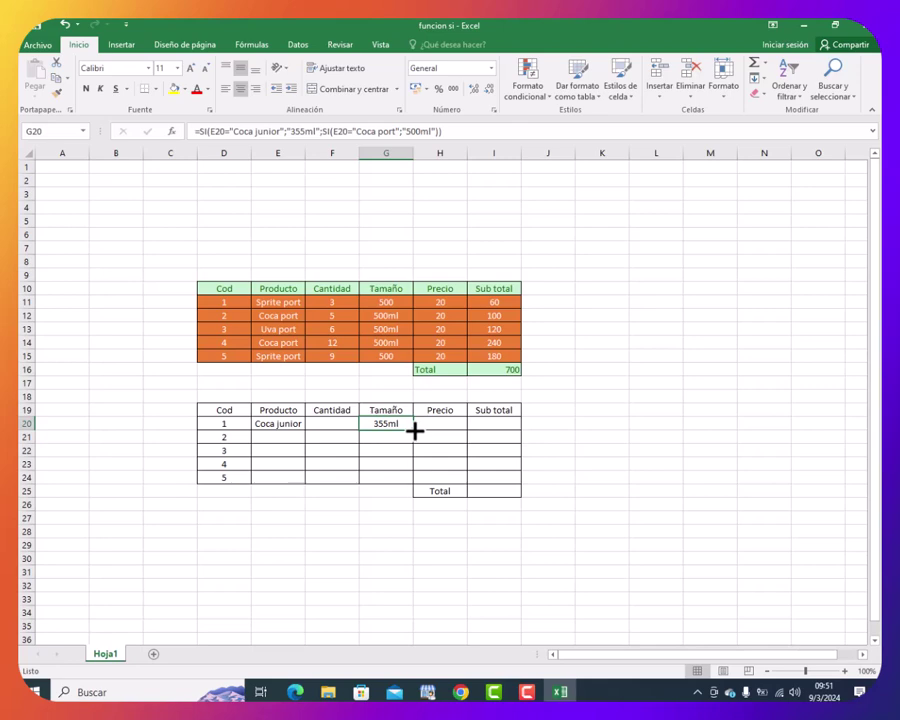
{"action": "left_click_drag", "start_coordinate": [414, 430], "coordinate": [416, 483]}
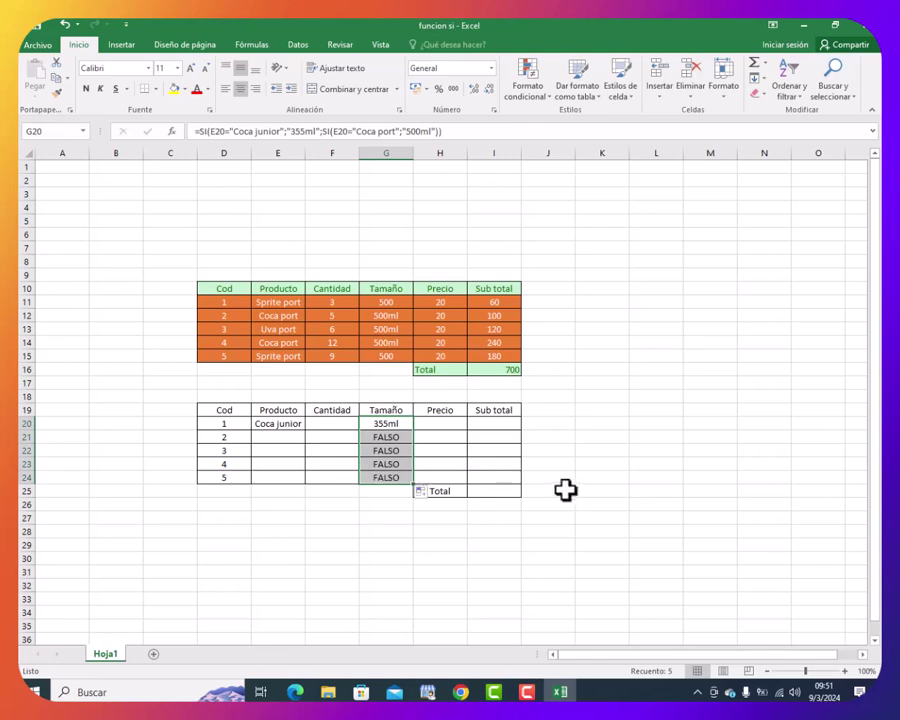
{"action": "left_click", "coordinate": [382, 438]}
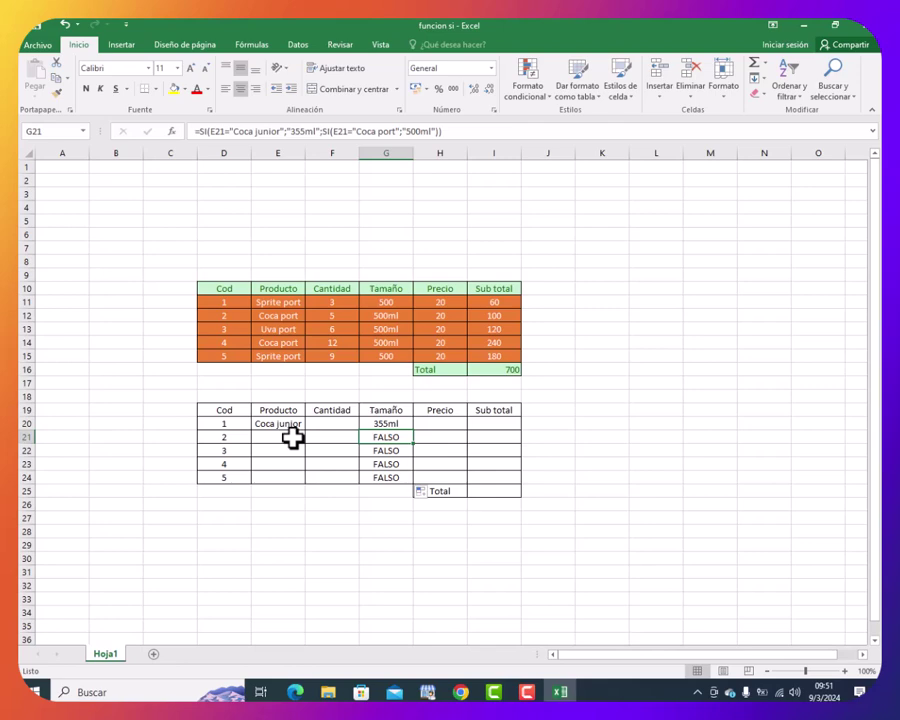
{"action": "left_click", "coordinate": [293, 424]}
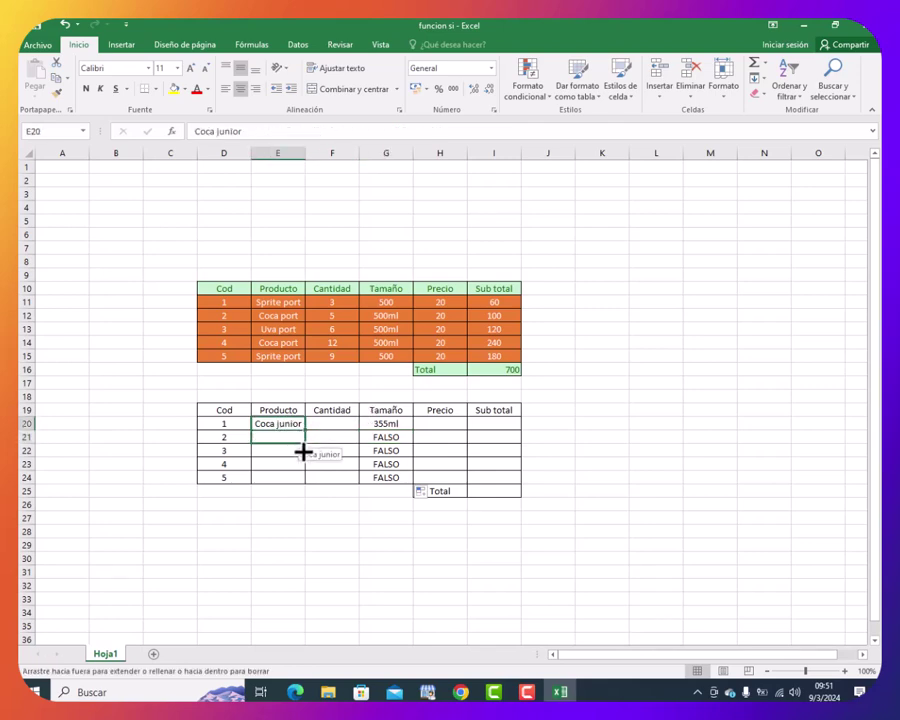
{"action": "left_click_drag", "start_coordinate": [307, 431], "coordinate": [298, 484]}
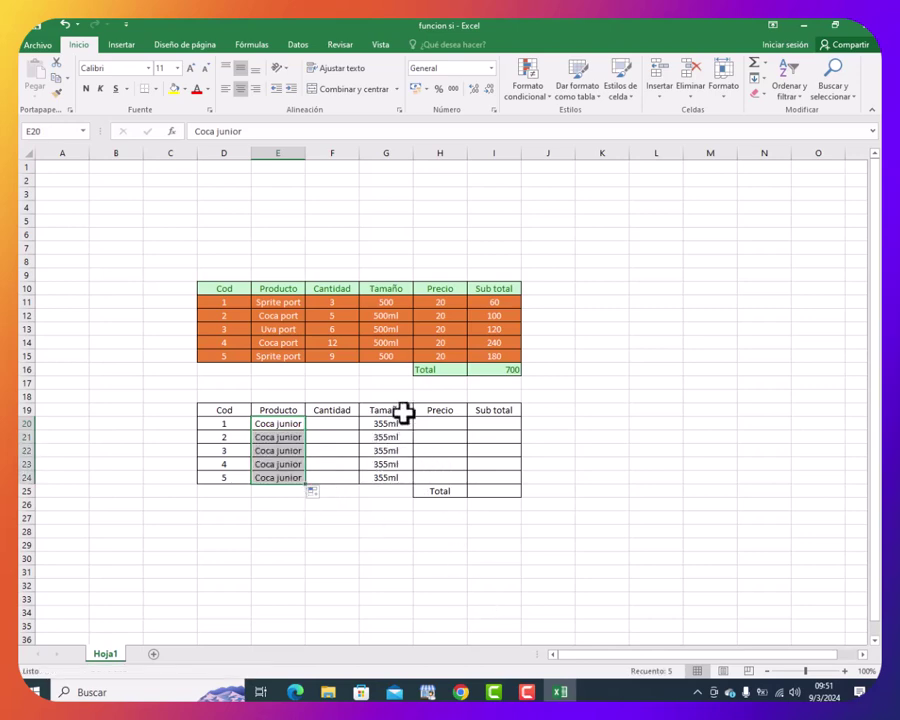
{"action": "left_click", "coordinate": [319, 426]}
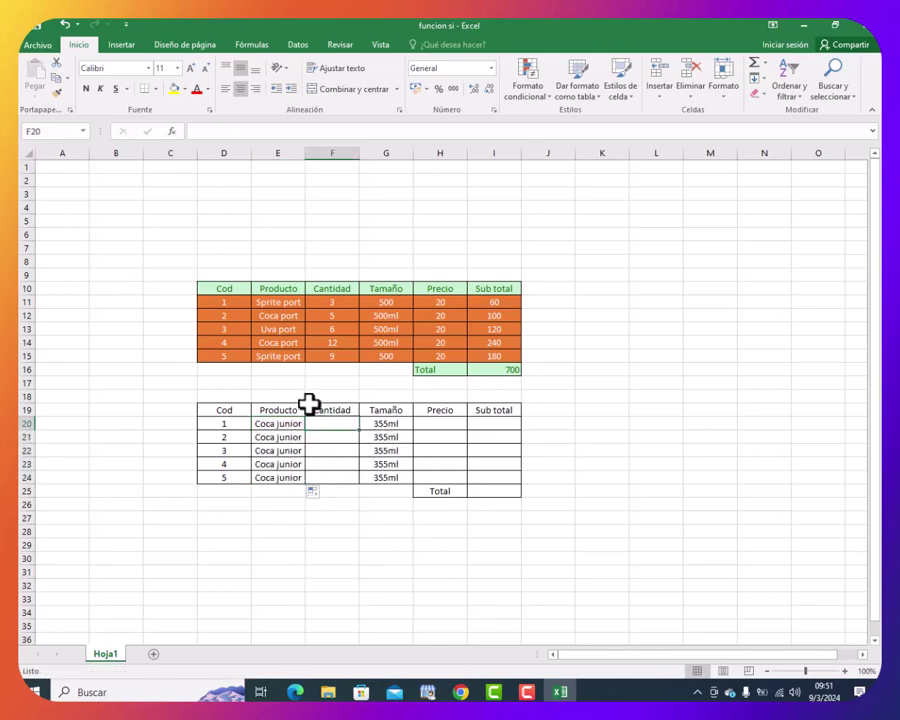
{"action": "left_click", "coordinate": [274, 425]}
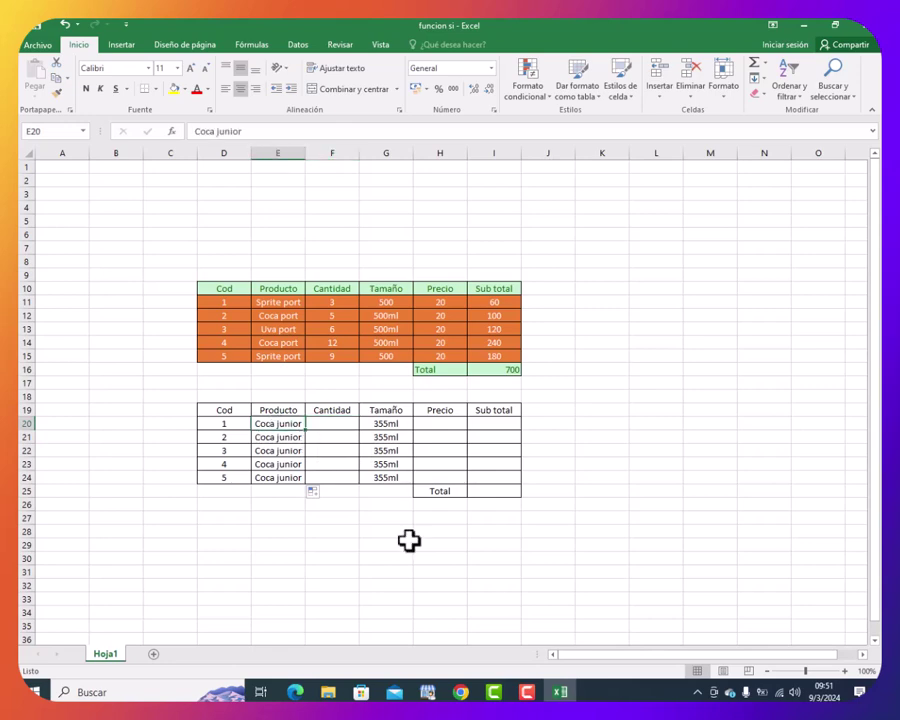
Change E22's product from Coca junior to Coca port.
{"action": "left_click", "coordinate": [285, 449]}
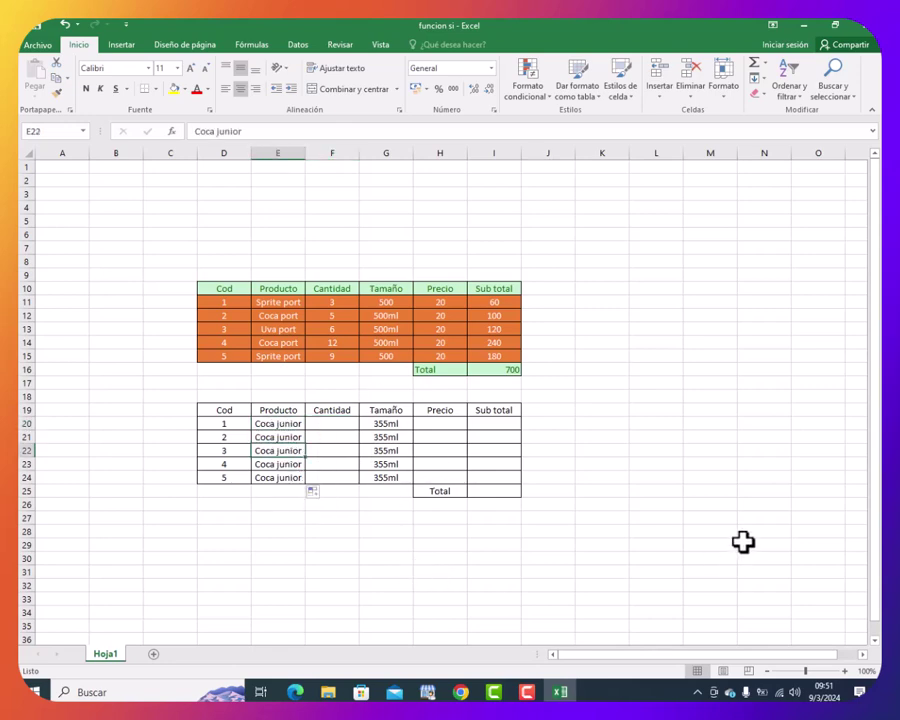
{"action": "key", "text": "F2"}
{"action": "key", "text": "shift+Home"}
{"action": "key", "text": "shift+Right"}
{"action": "key", "text": "shift+Right"}
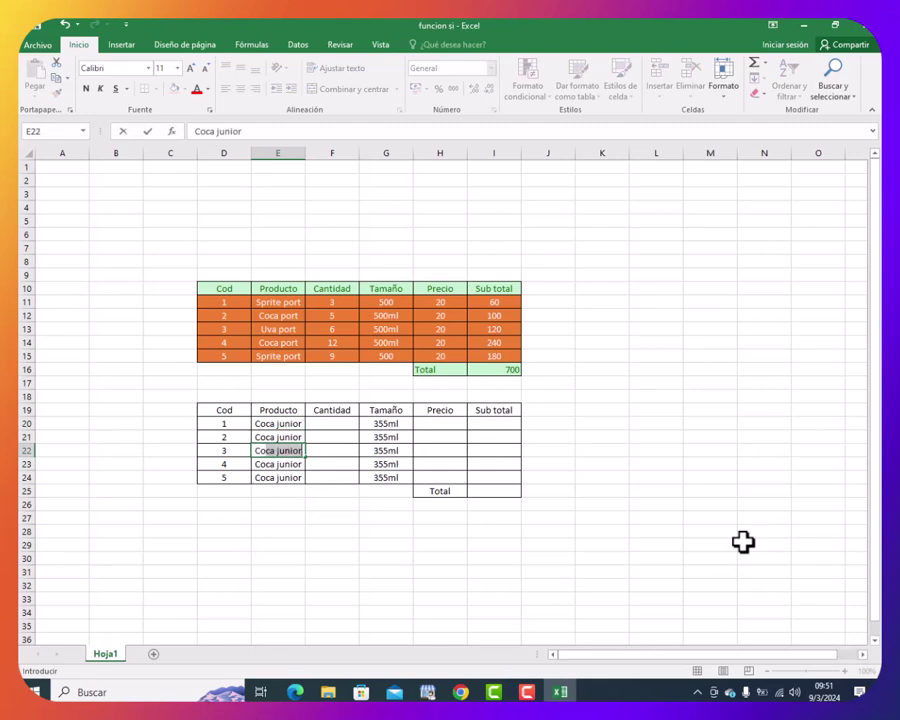
{"action": "key", "text": "shift+Right"}
{"action": "key", "text": "shift+Right"}
{"action": "key", "text": "shift+Right"}
{"action": "type", "text": "port"}
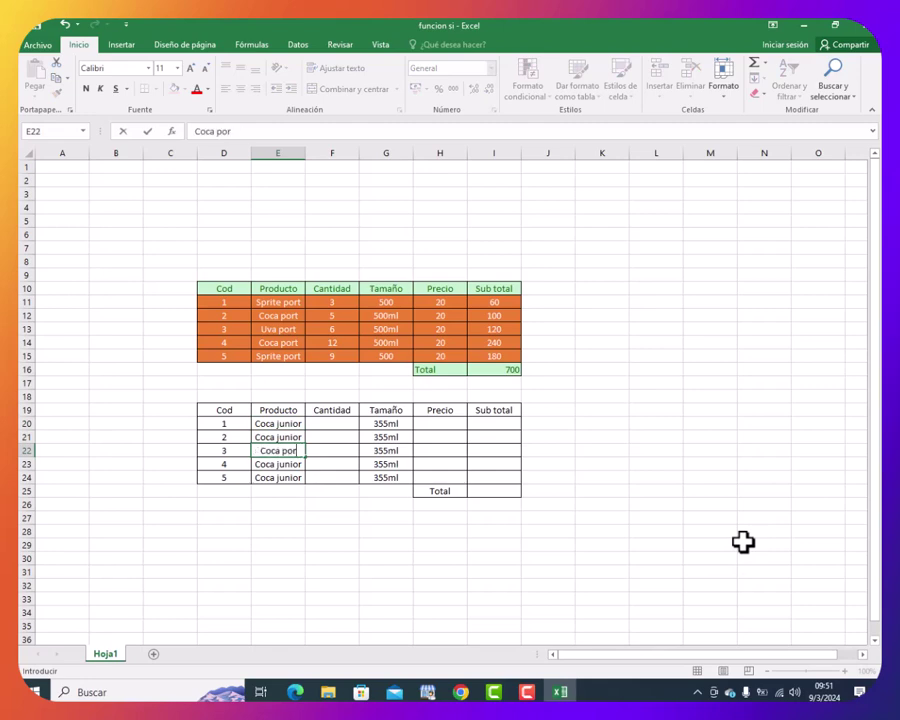
{"action": "key", "text": "Return"}
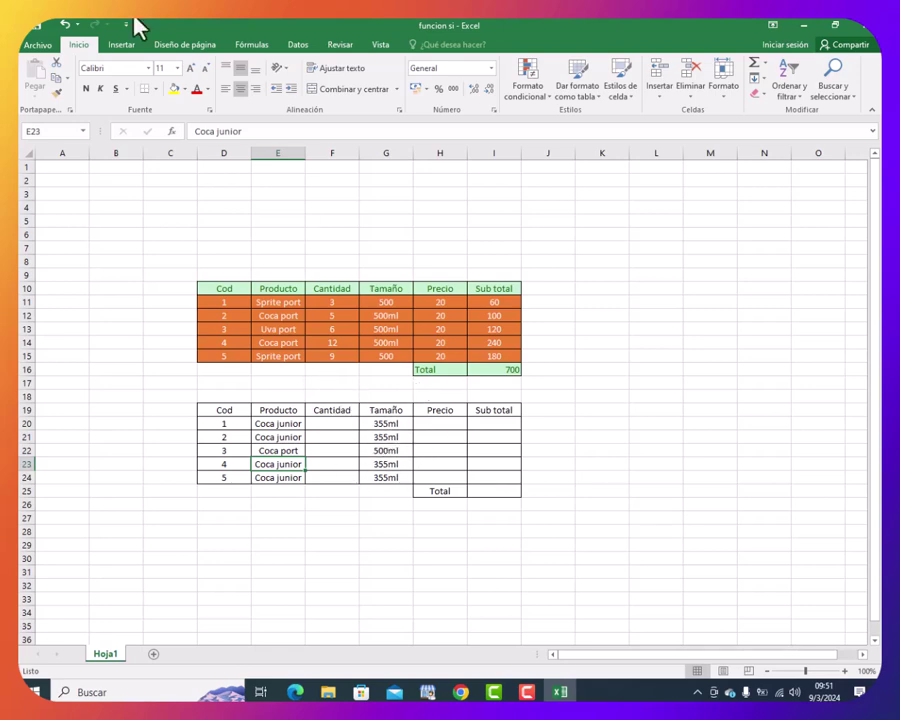
Copy G20's nested SI formula text and paste it into H20.
{"action": "left_click", "coordinate": [393, 421]}
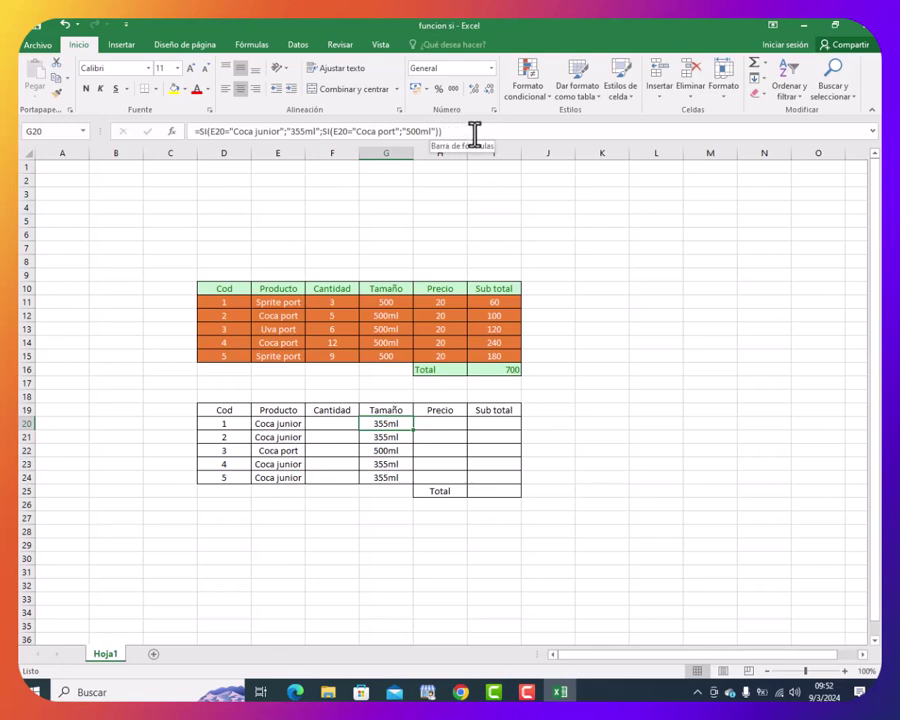
{"action": "left_click", "coordinate": [474, 132]}
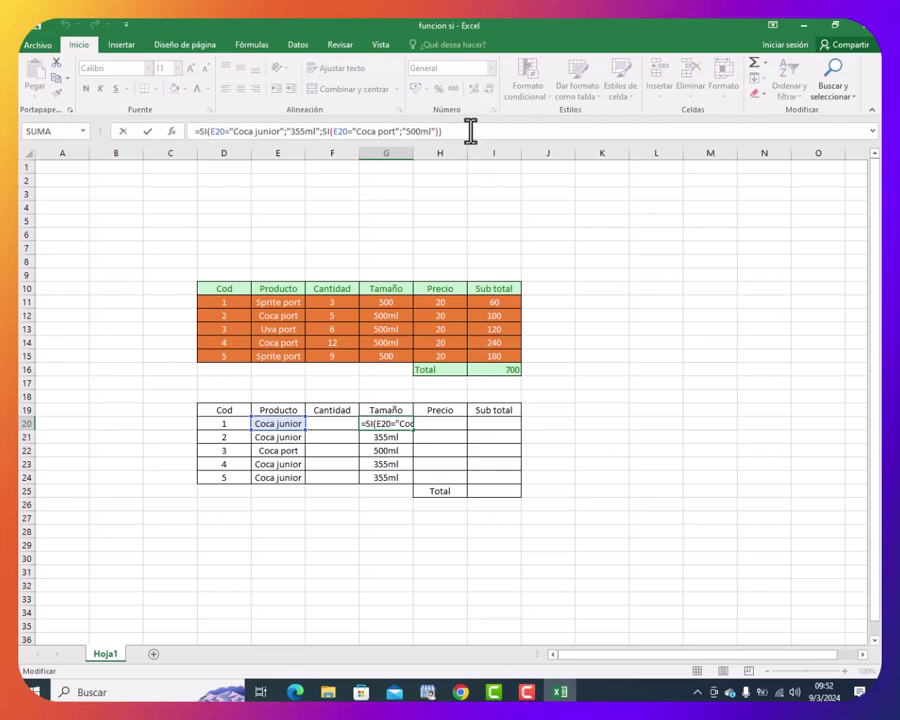
{"action": "left_click_drag", "start_coordinate": [470, 131], "coordinate": [186, 132]}
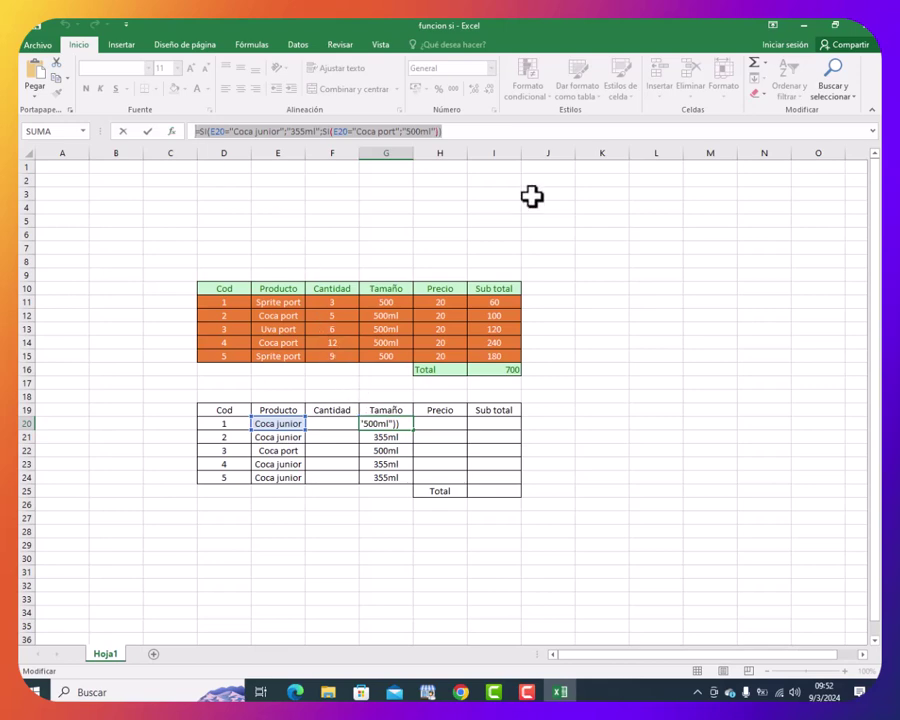
{"action": "key", "text": "Return"}
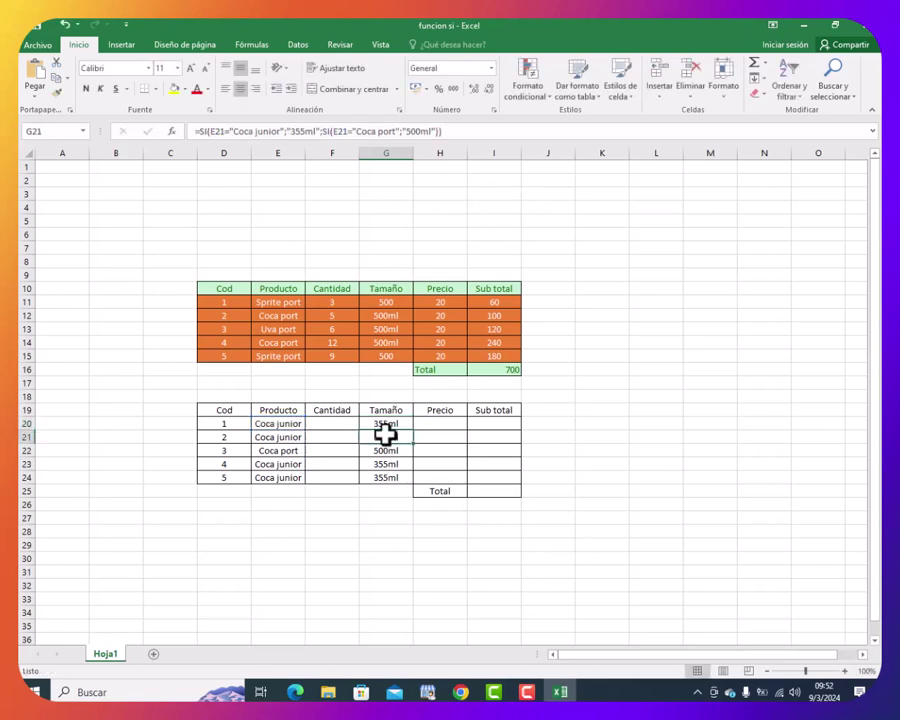
{"action": "left_click", "coordinate": [451, 422]}
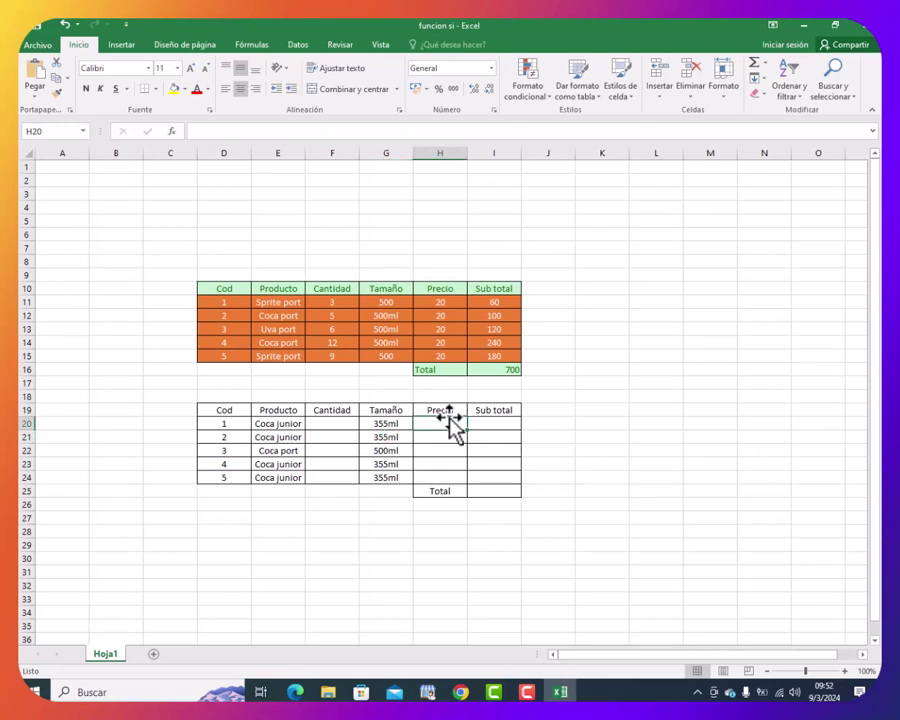
{"action": "left_click", "coordinate": [250, 131]}
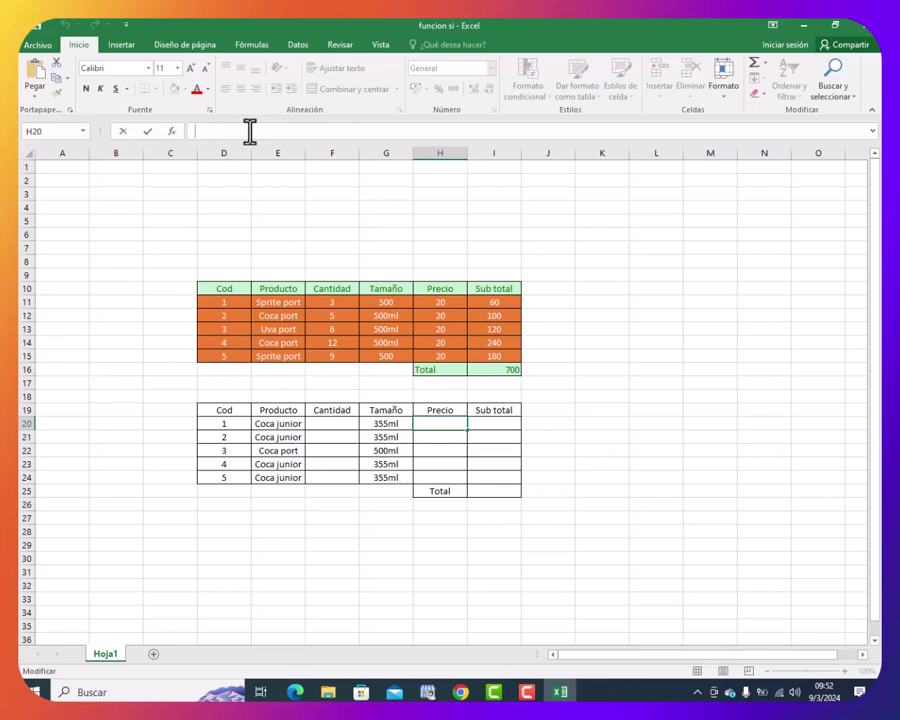
{"action": "right_click", "coordinate": [250, 131]}
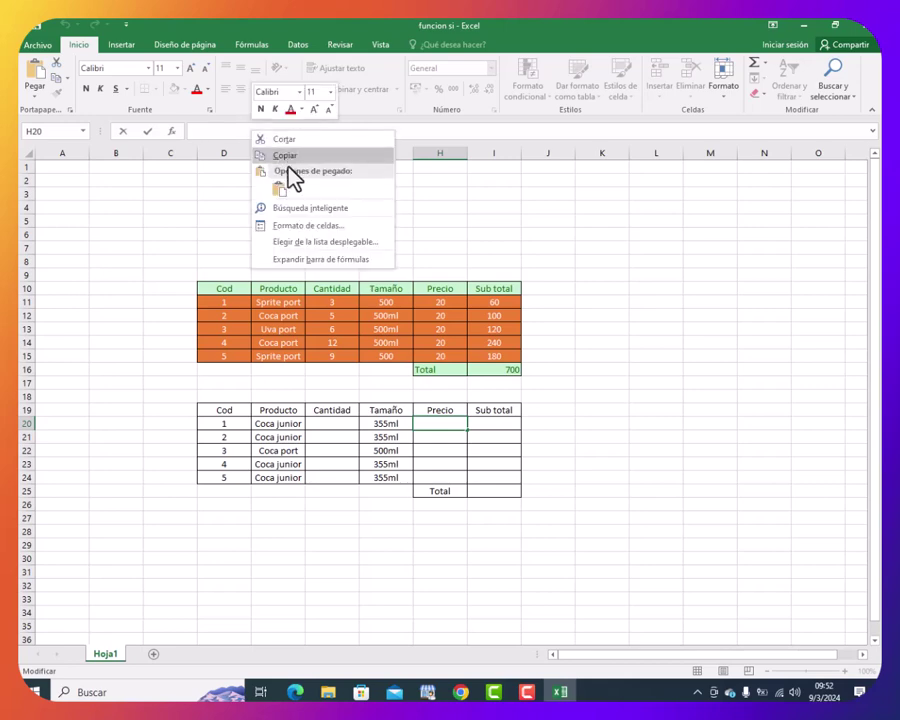
{"action": "left_click", "coordinate": [280, 190]}
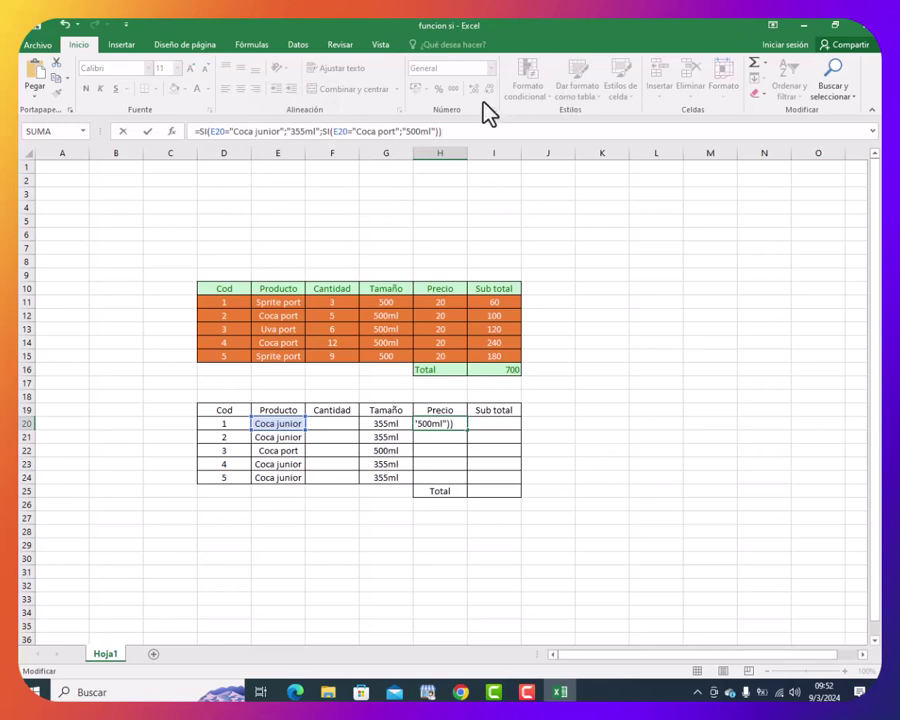
Change H20's formula results to 15 for Coca junior and 25 for Coca port.
{"action": "left_click", "coordinate": [313, 131]}
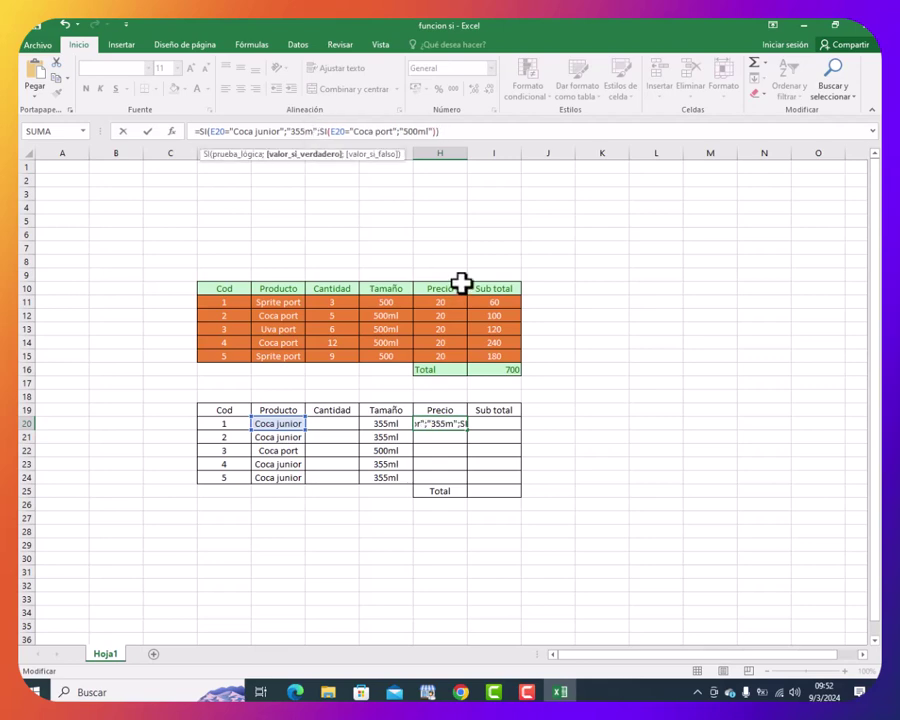
{"action": "key", "text": "BackSpace"}
{"action": "key", "text": "BackSpace"}
{"action": "key", "text": "BackSpace"}
{"action": "key", "text": "BackSpace"}
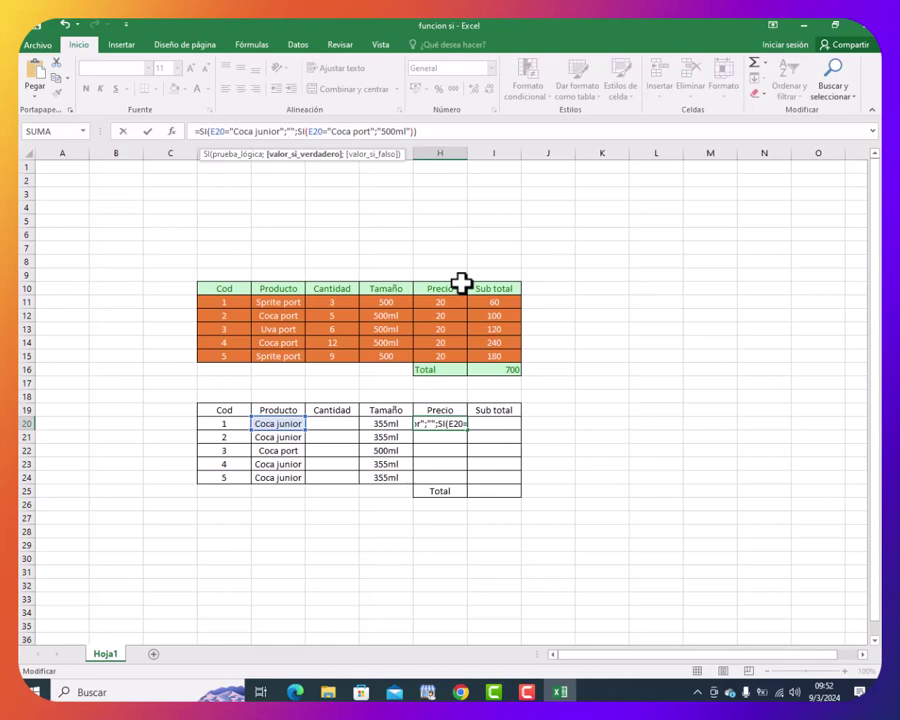
{"action": "type", "text": "1"}
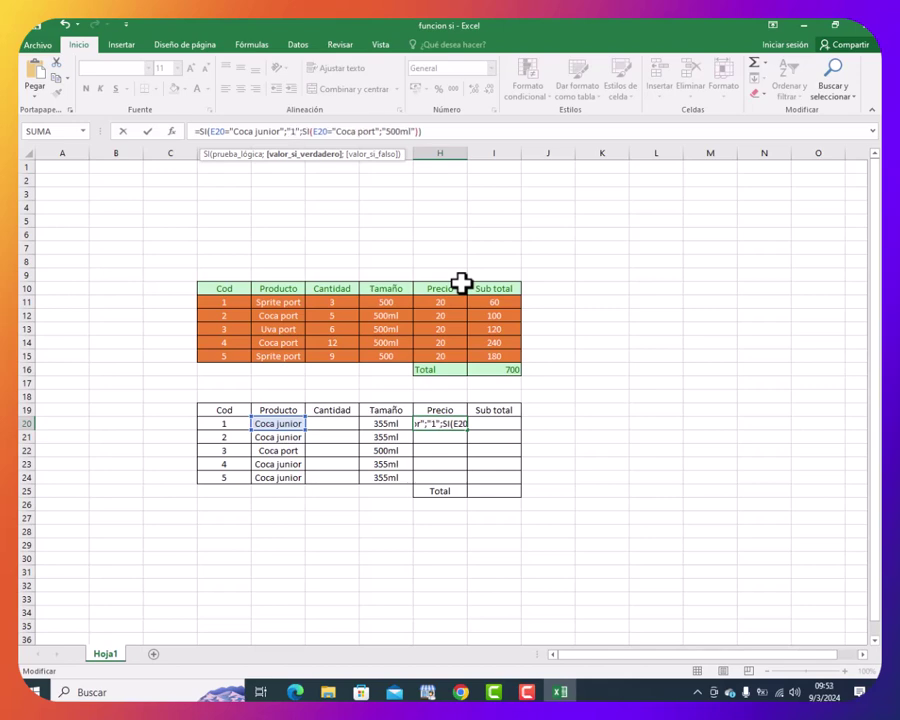
{"action": "type", "text": "5"}
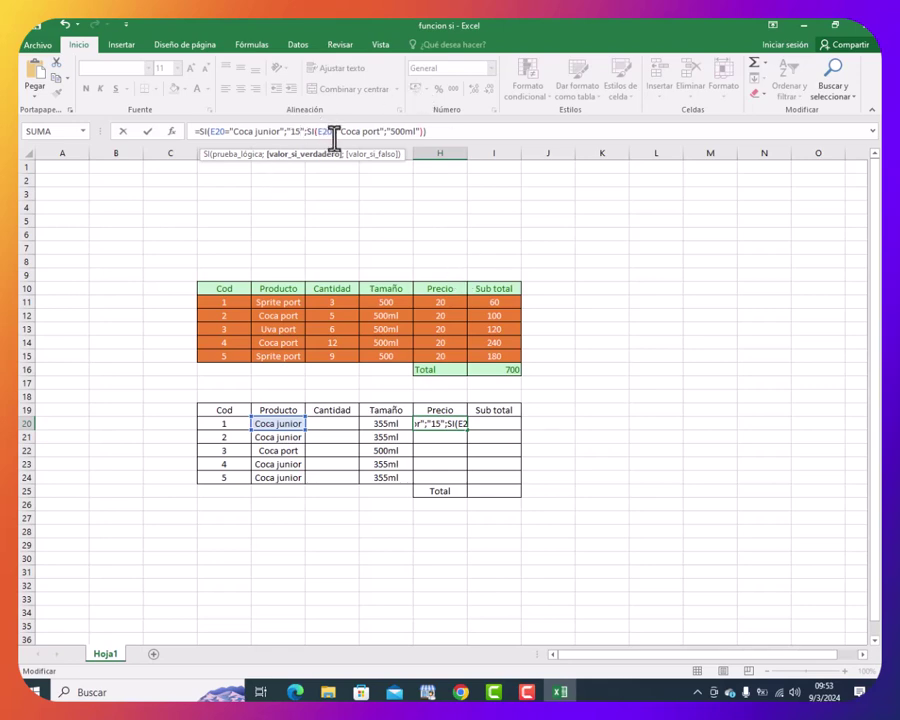
{"action": "left_click", "coordinate": [414, 131]}
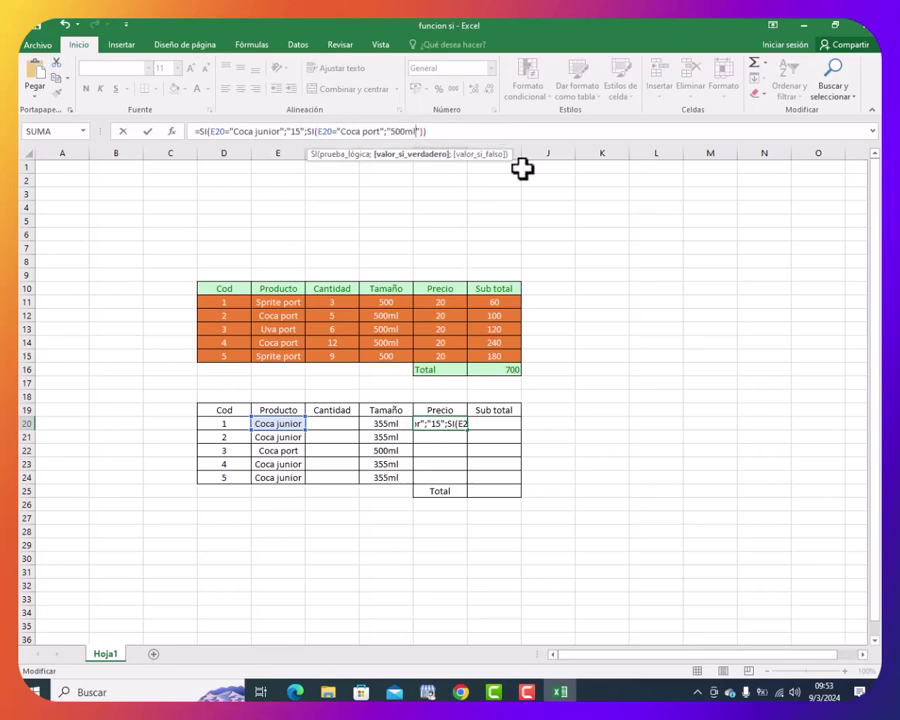
{"action": "key", "text": "BackSpace"}
{"action": "key", "text": "BackSpace"}
{"action": "key", "text": "BackSpace"}
{"action": "key", "text": "BackSpace"}
{"action": "key", "text": "BackSpace"}
{"action": "type", "text": "25"}
{"action": "key", "text": "Return"}
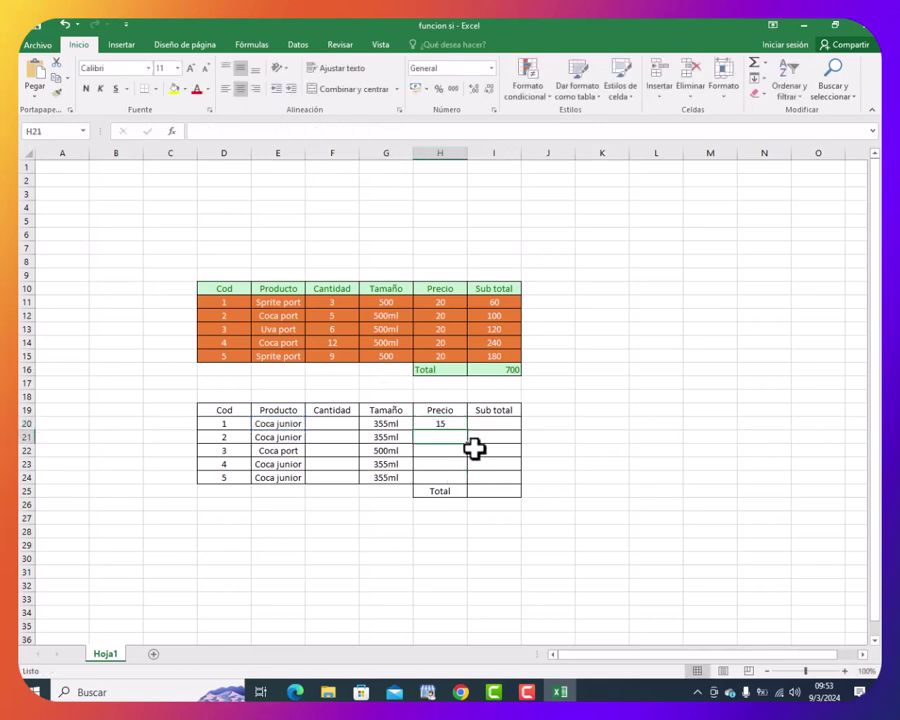
Refill the Cod series through row 24 and copy the price formula down to H24.
{"action": "left_click", "coordinate": [440, 422]}
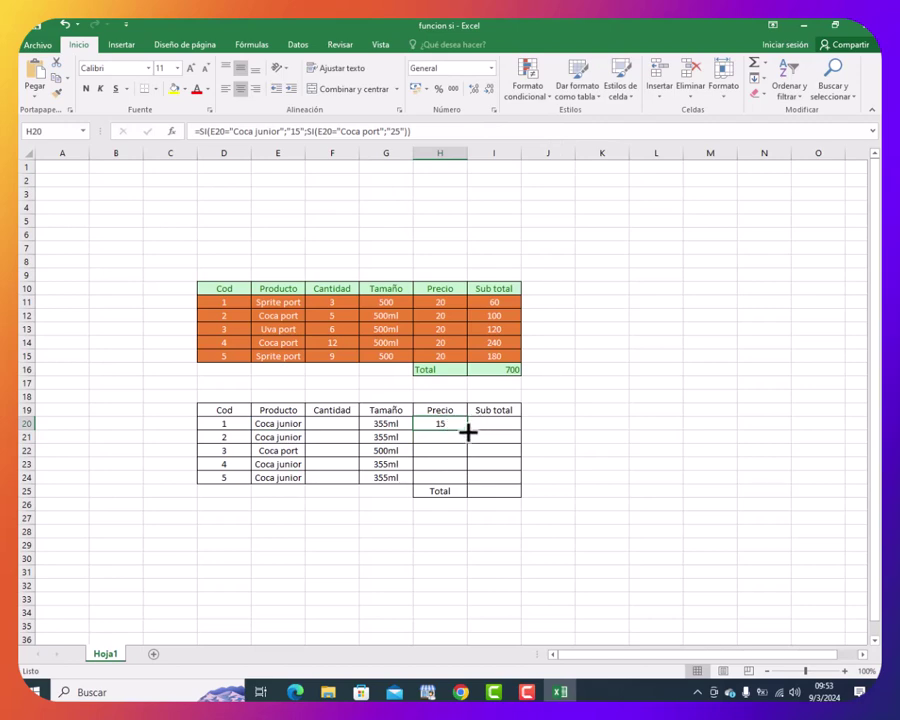
{"action": "left_click", "coordinate": [230, 424]}
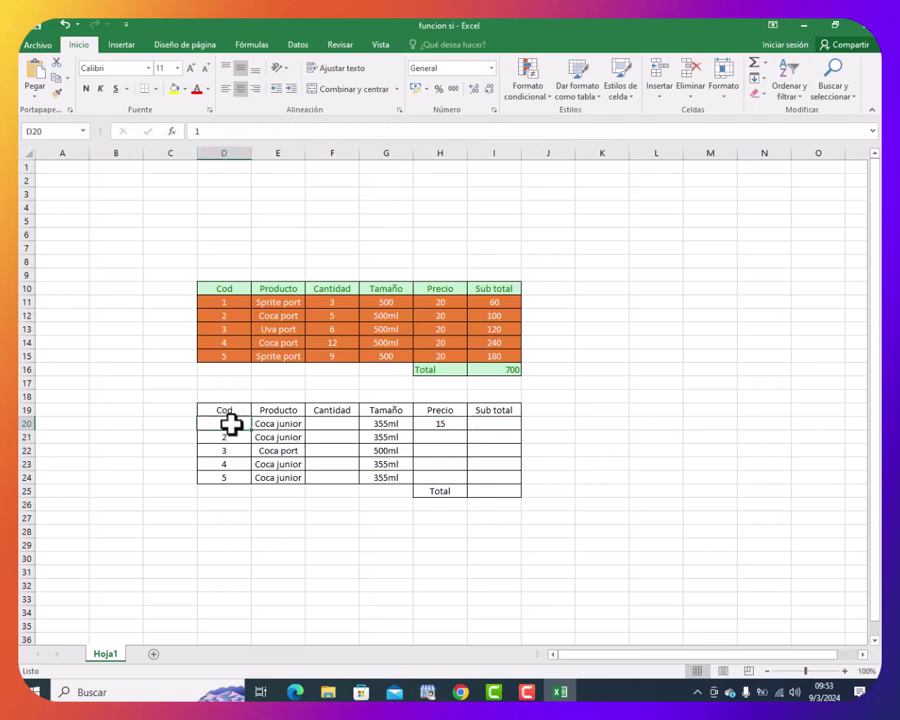
{"action": "left_click_drag", "start_coordinate": [230, 424], "coordinate": [235, 478]}
{"action": "left_click", "coordinate": [333, 540]}
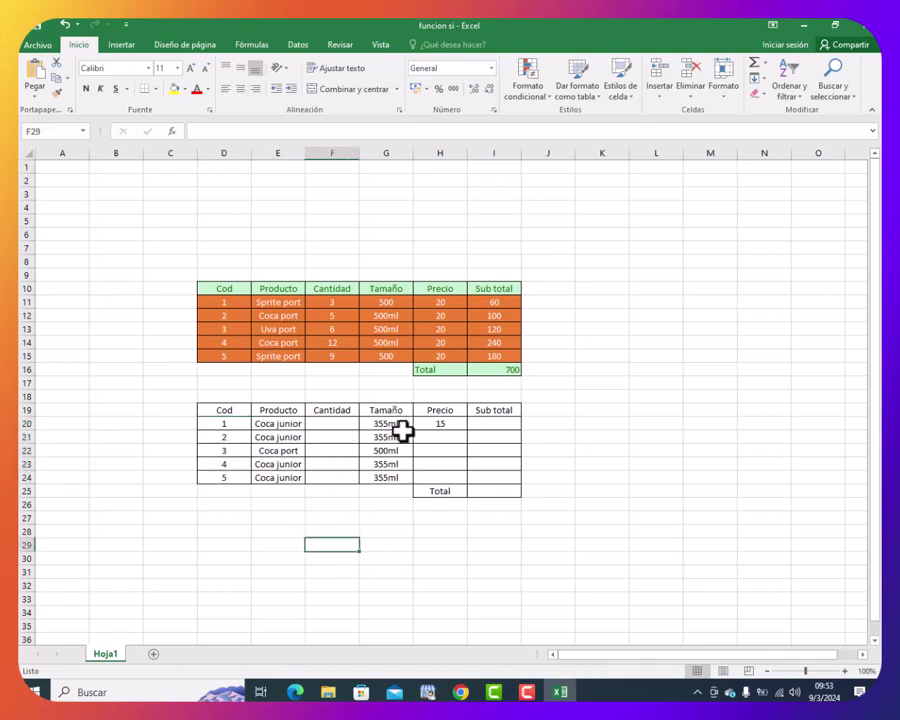
{"action": "left_click", "coordinate": [446, 423]}
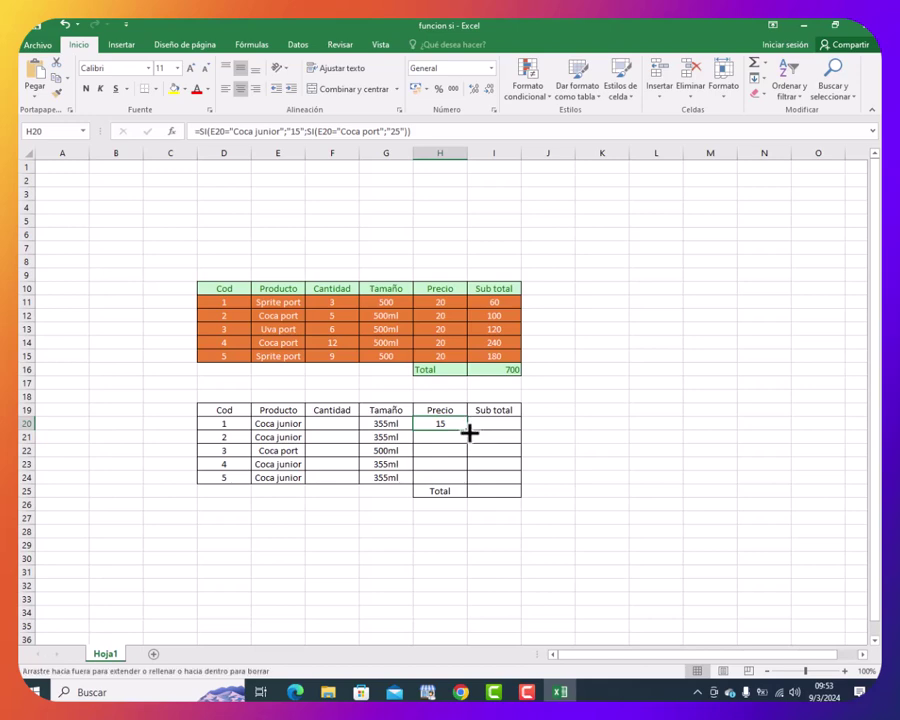
{"action": "left_click_drag", "start_coordinate": [467, 430], "coordinate": [465, 487]}
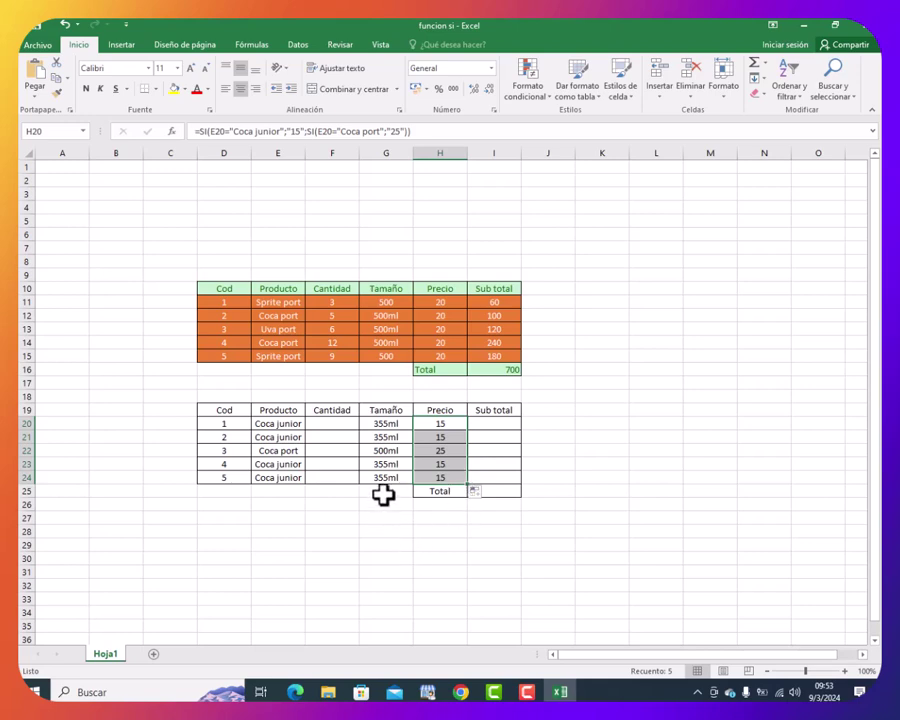
{"action": "left_click", "coordinate": [283, 477]}
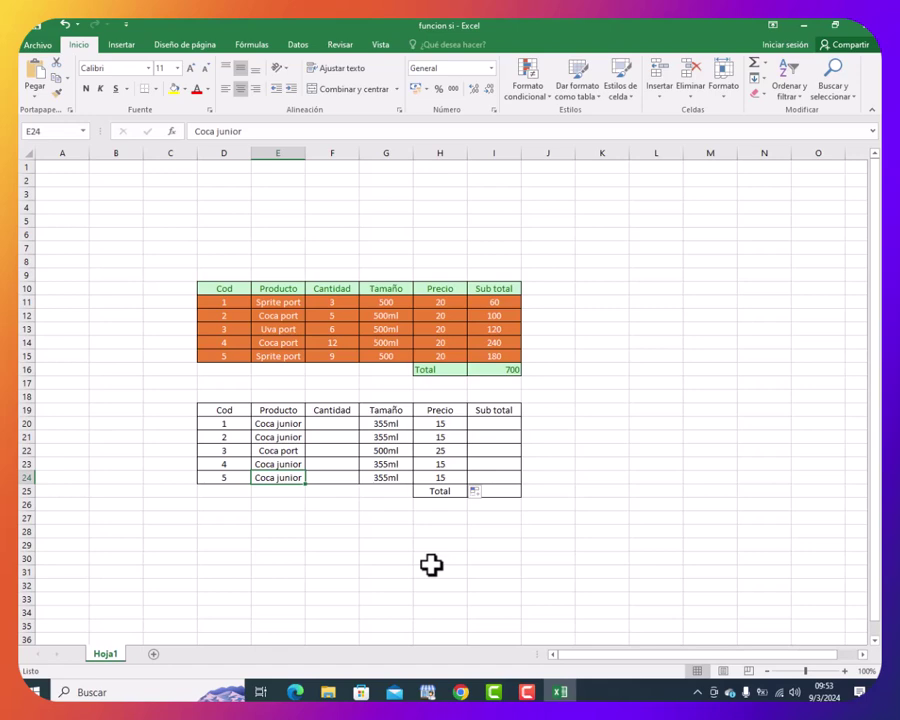
Replace E24's product with Coca port, giving 500ml and a price of 25.
{"action": "key", "text": "BackSpace"}
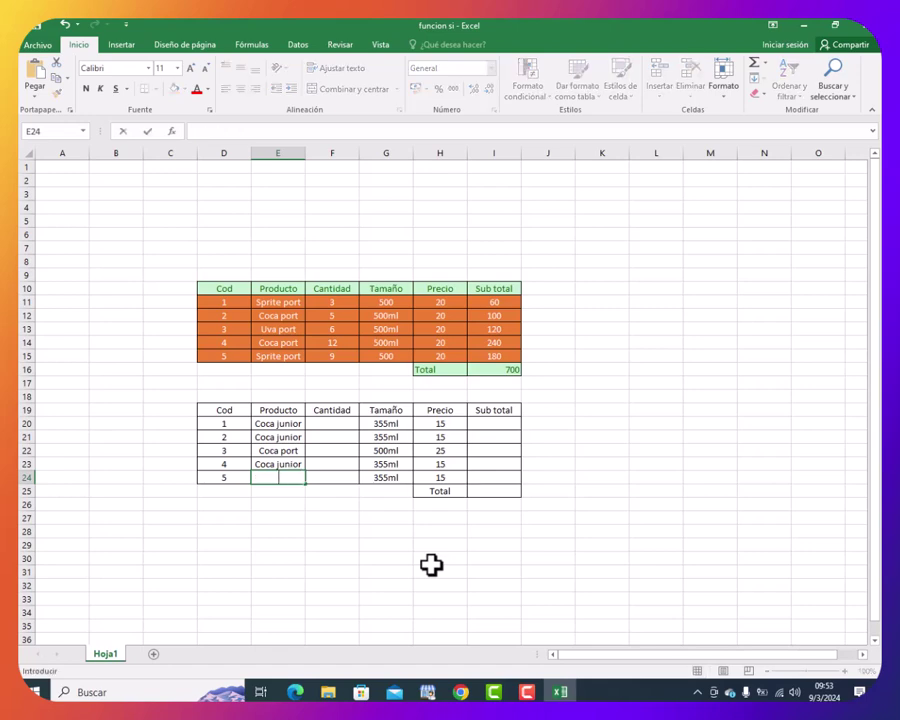
{"action": "type", "text": "Co"}
{"action": "type", "text": "ca p"}
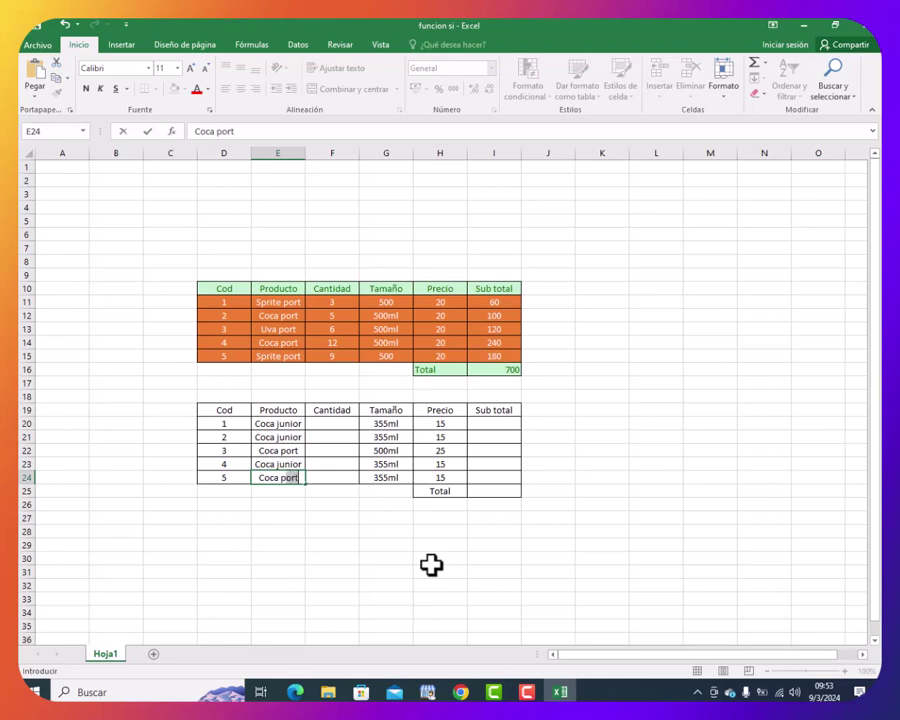
{"action": "type", "text": "ort"}
{"action": "key", "text": "Return"}
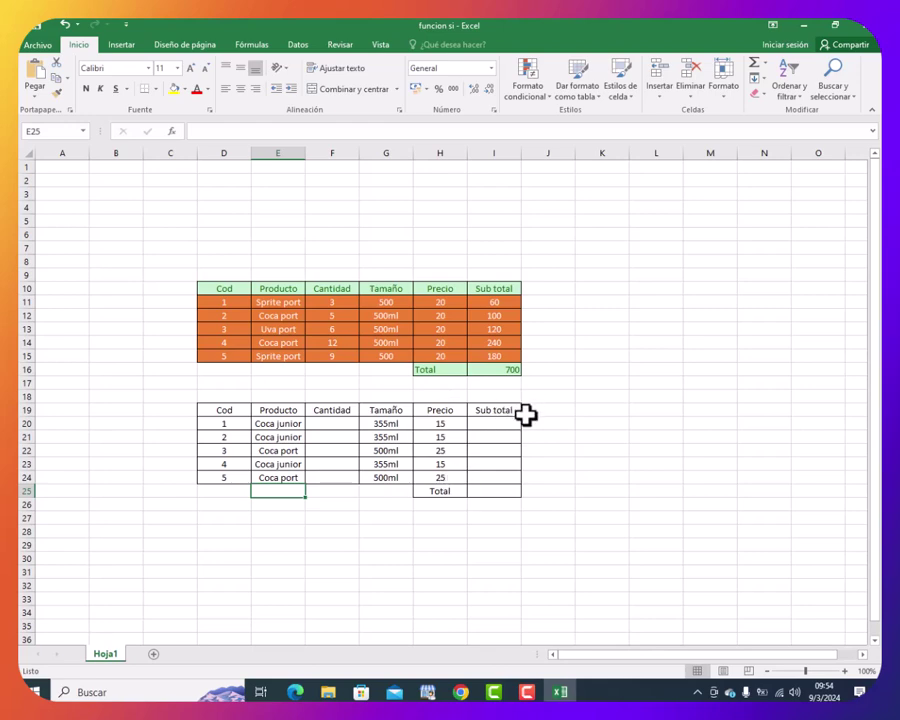
{"action": "left_click", "coordinate": [496, 422]}
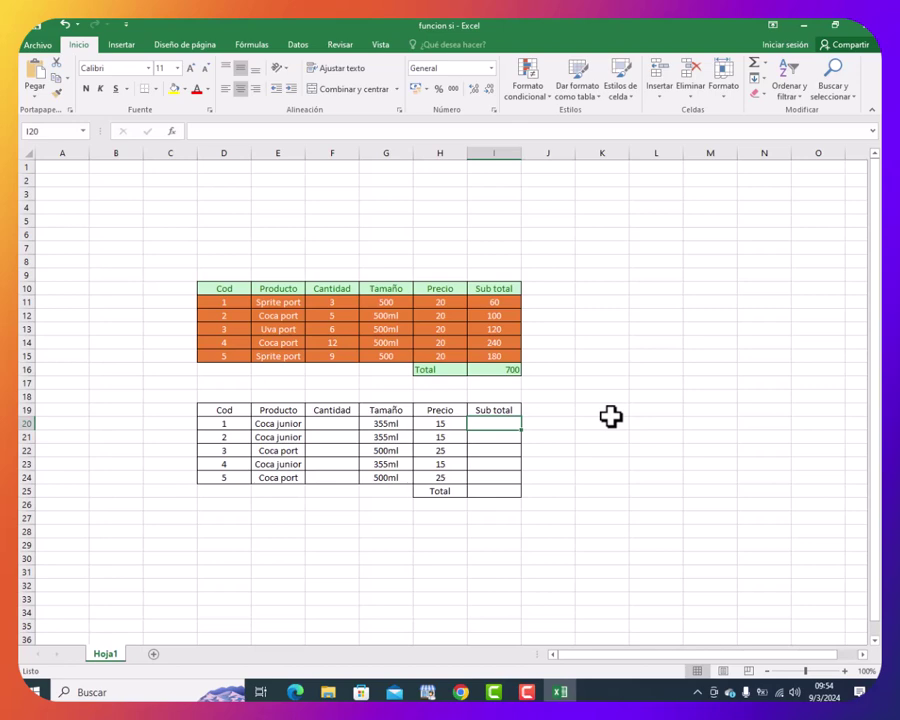
Enter =H20*F20 in Sub total cell I20, declining the Filter Keys prompt.
{"action": "type", "text": "="}
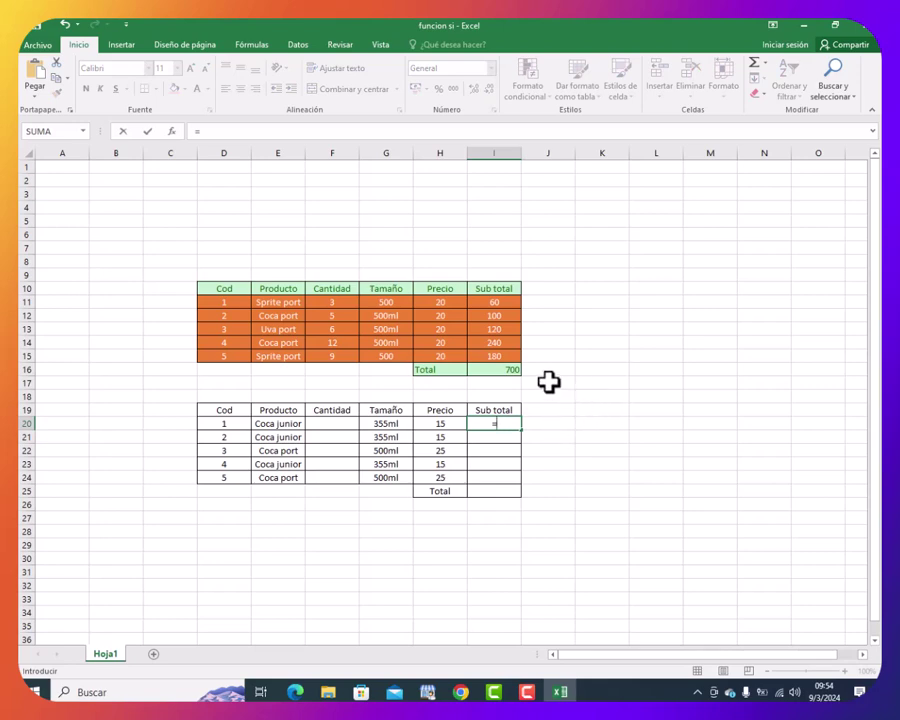
{"action": "left_click", "coordinate": [441, 423]}
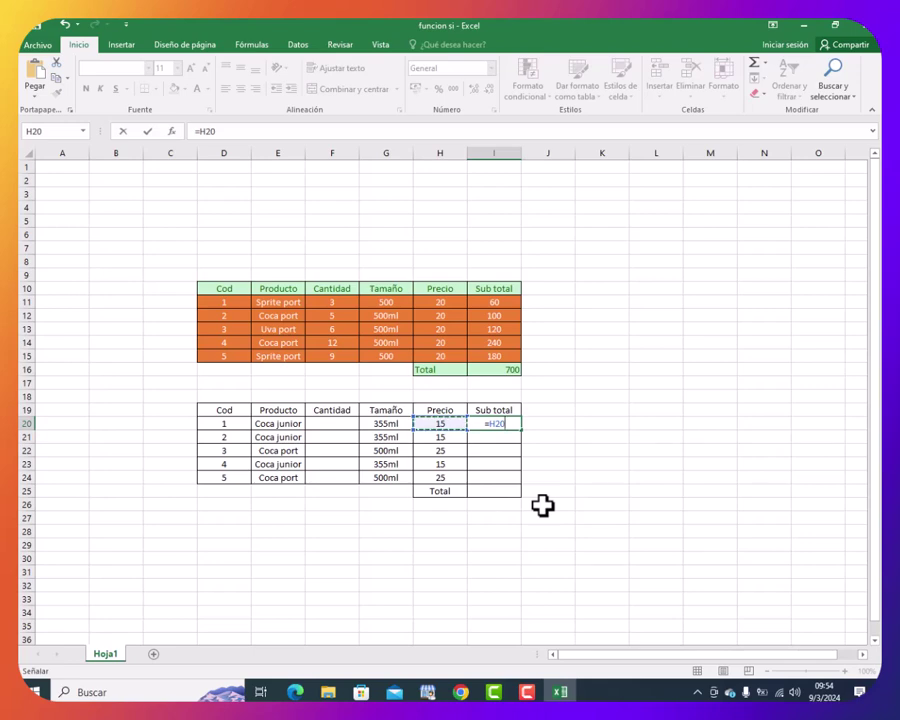
{"action": "key", "text": "shift"}
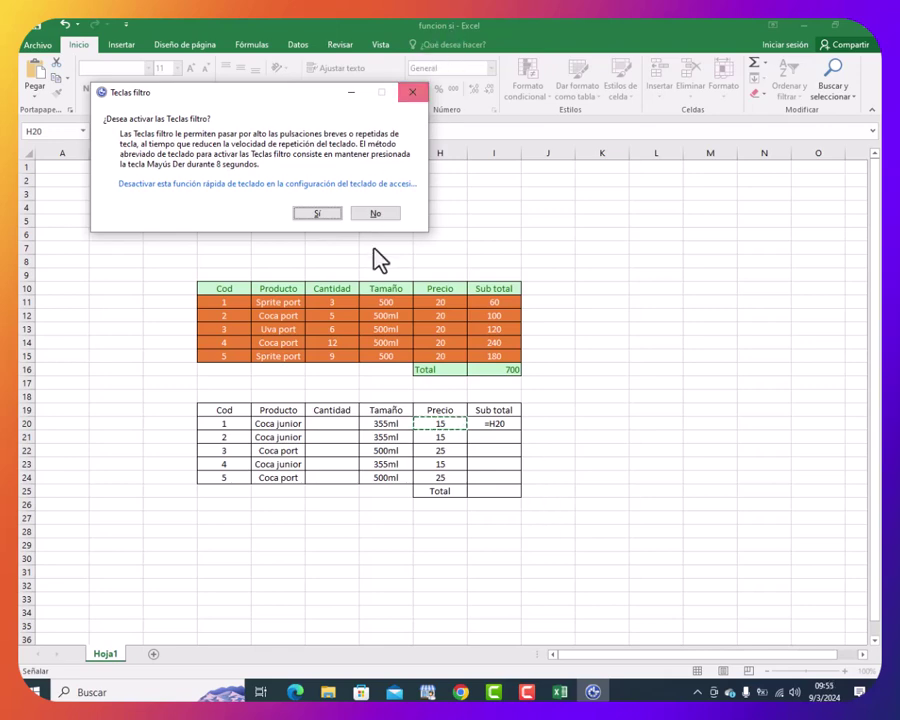
{"action": "left_click", "coordinate": [376, 213]}
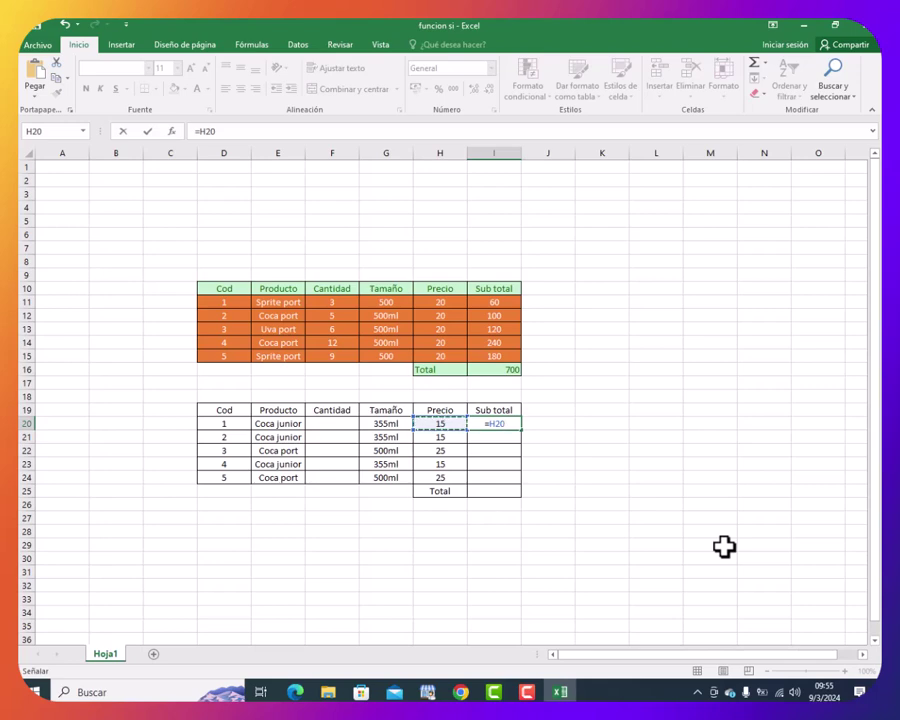
{"action": "type", "text": "*"}
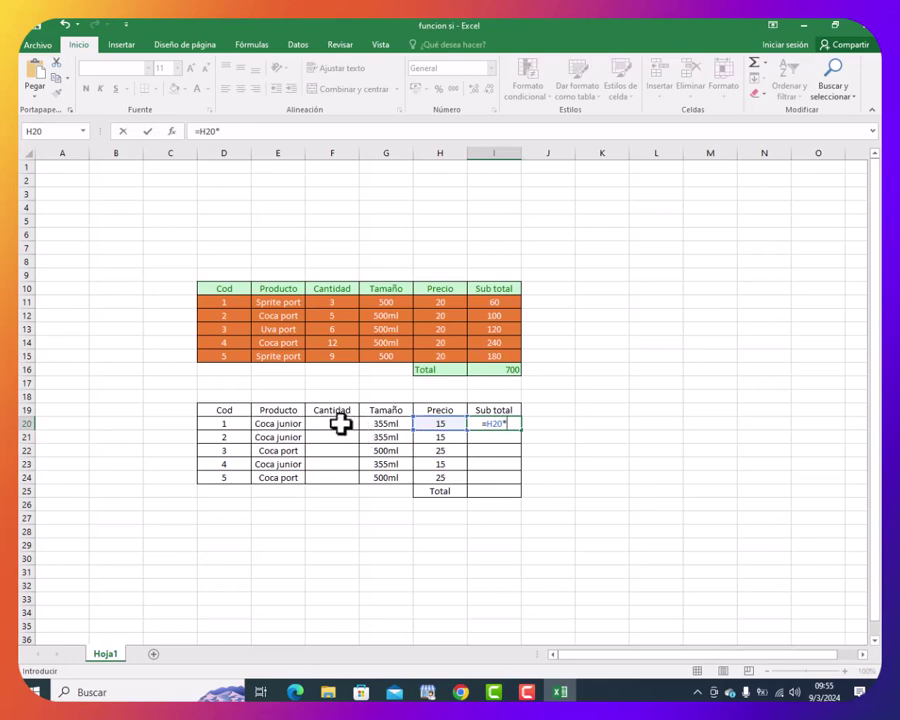
{"action": "left_click", "coordinate": [341, 424]}
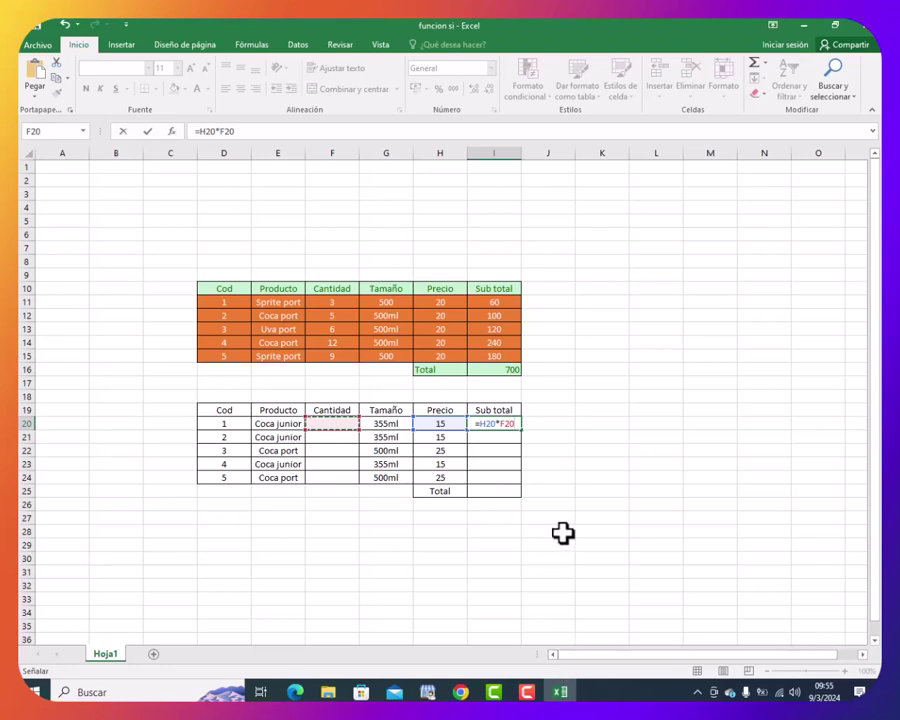
{"action": "key", "text": "ctrl+Return"}
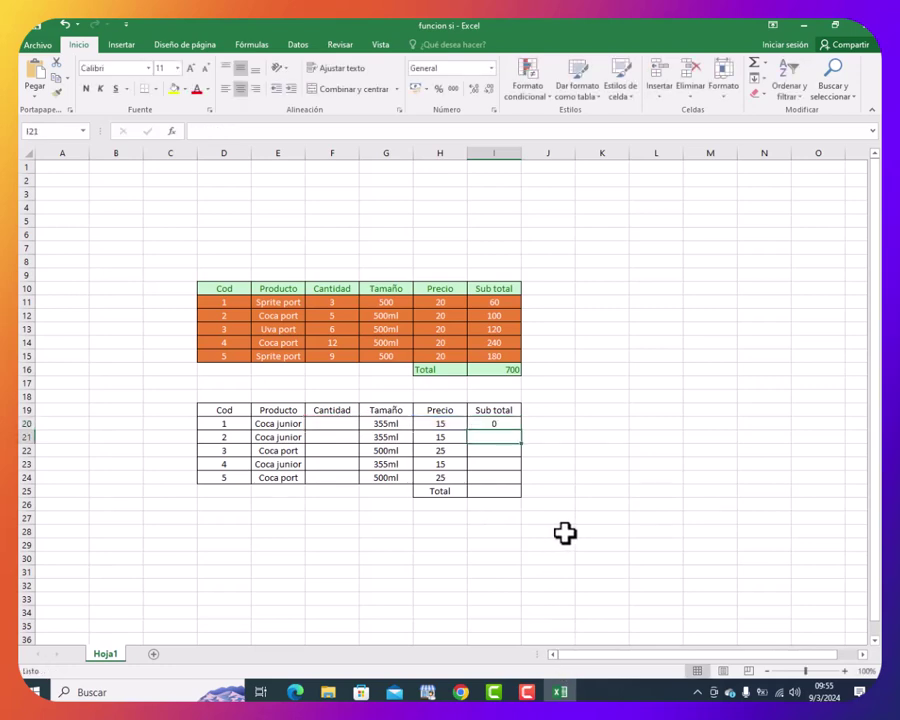
Enter quantity 3 in Cantidad cell F20 so I20's subtotal becomes 45.
{"action": "left_click", "coordinate": [500, 436]}
{"action": "left_click", "coordinate": [499, 423]}
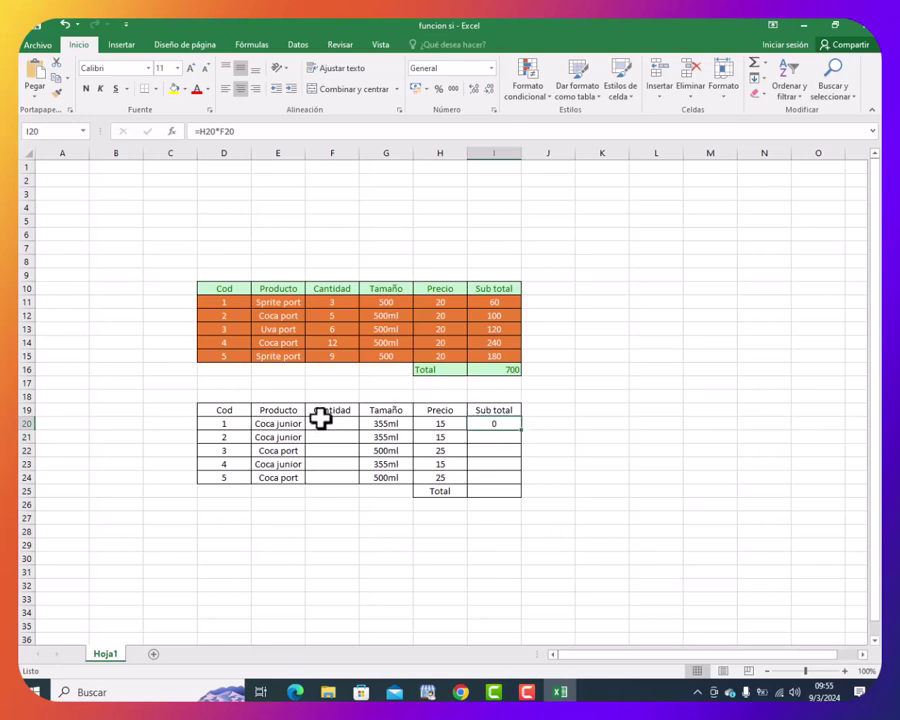
{"action": "left_click", "coordinate": [334, 421]}
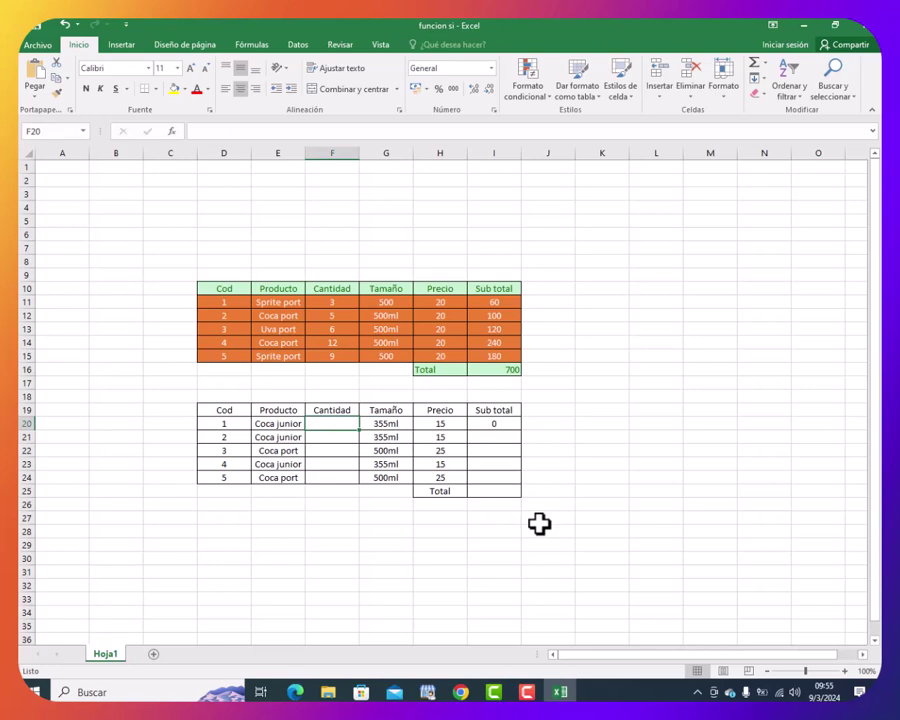
{"action": "type", "text": "3"}
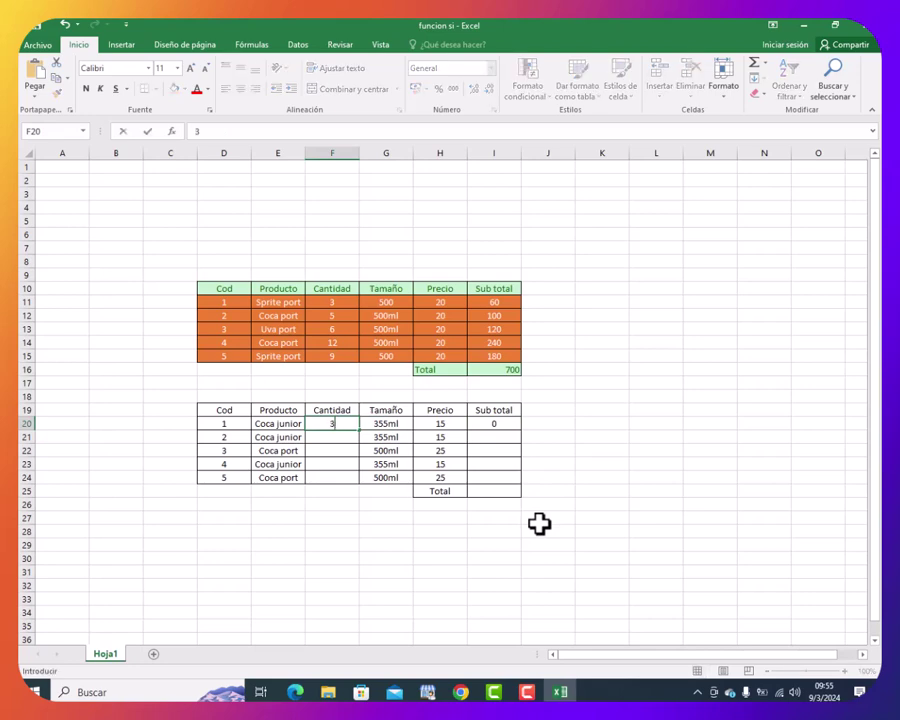
{"action": "key", "text": "Return"}
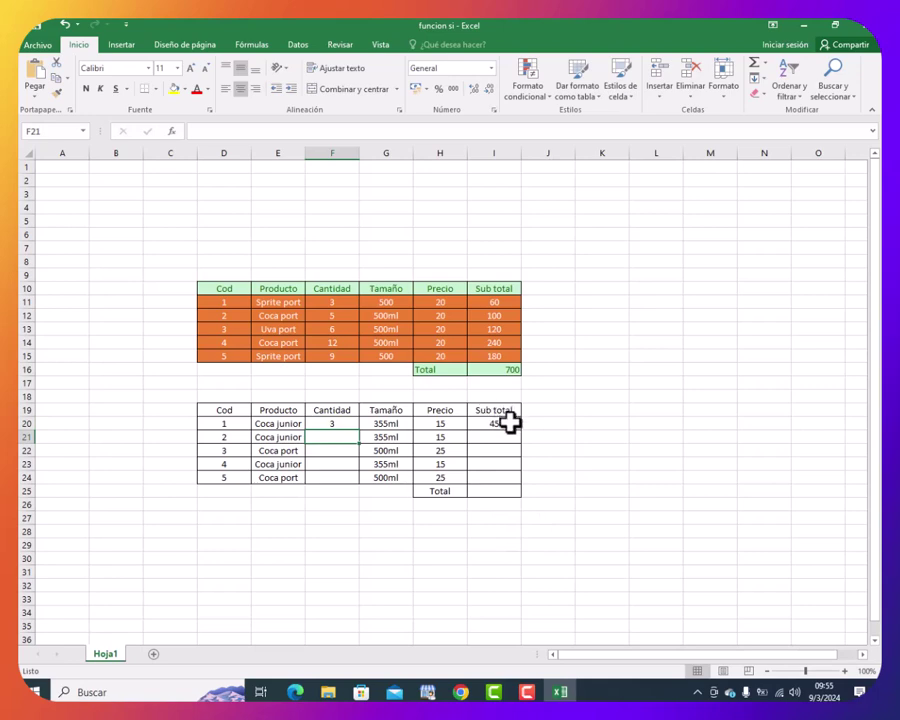
{"action": "left_click", "coordinate": [503, 421]}
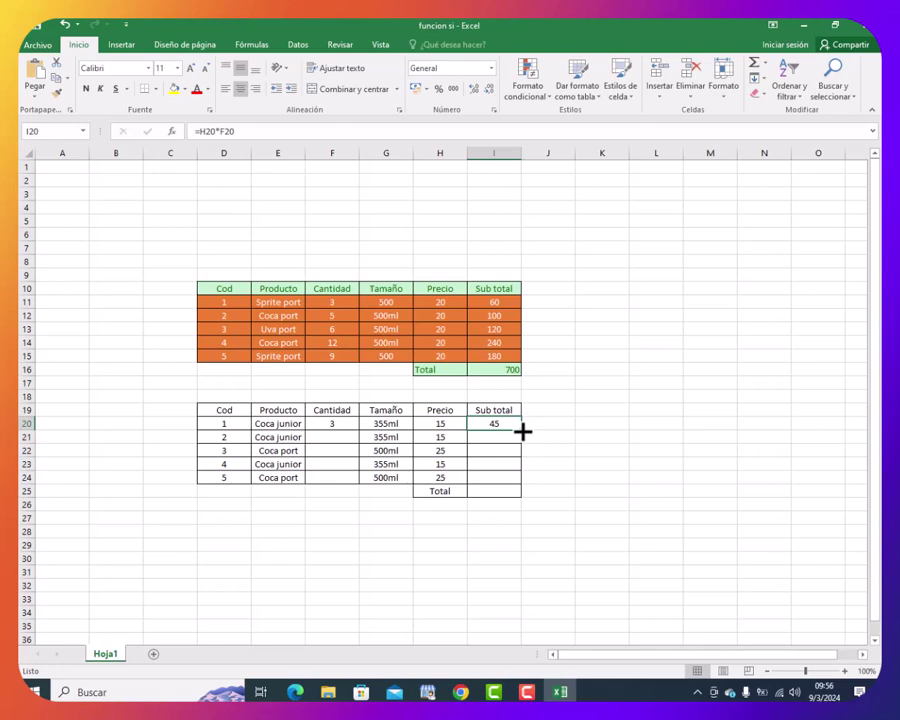
Fill the Sub total formula down to I24 and set F22's Cantidad to 5.
{"action": "left_click_drag", "start_coordinate": [522, 430], "coordinate": [524, 486]}
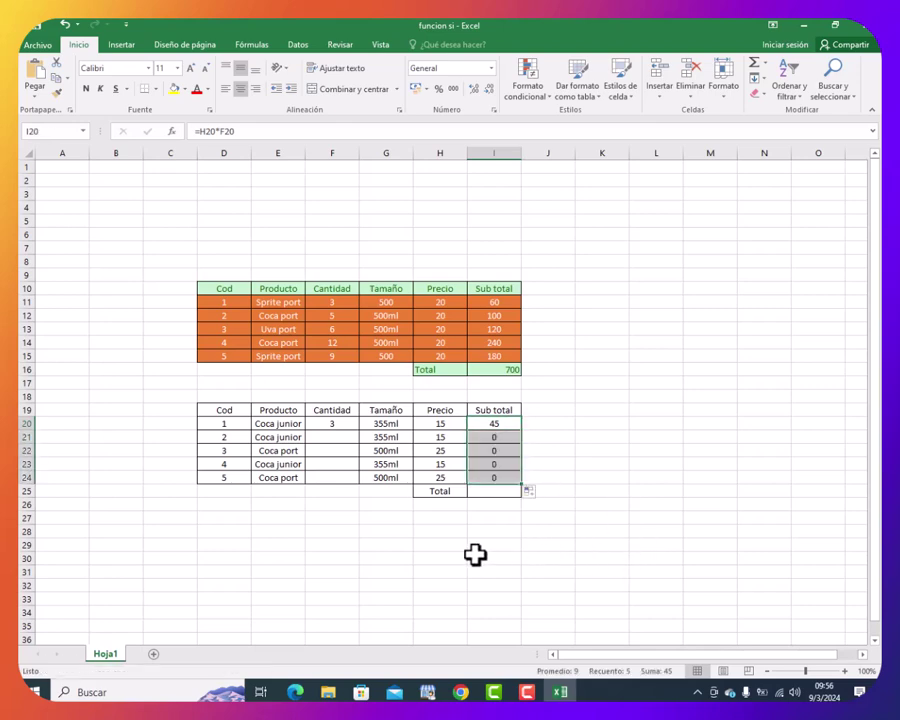
{"action": "left_click", "coordinate": [368, 491]}
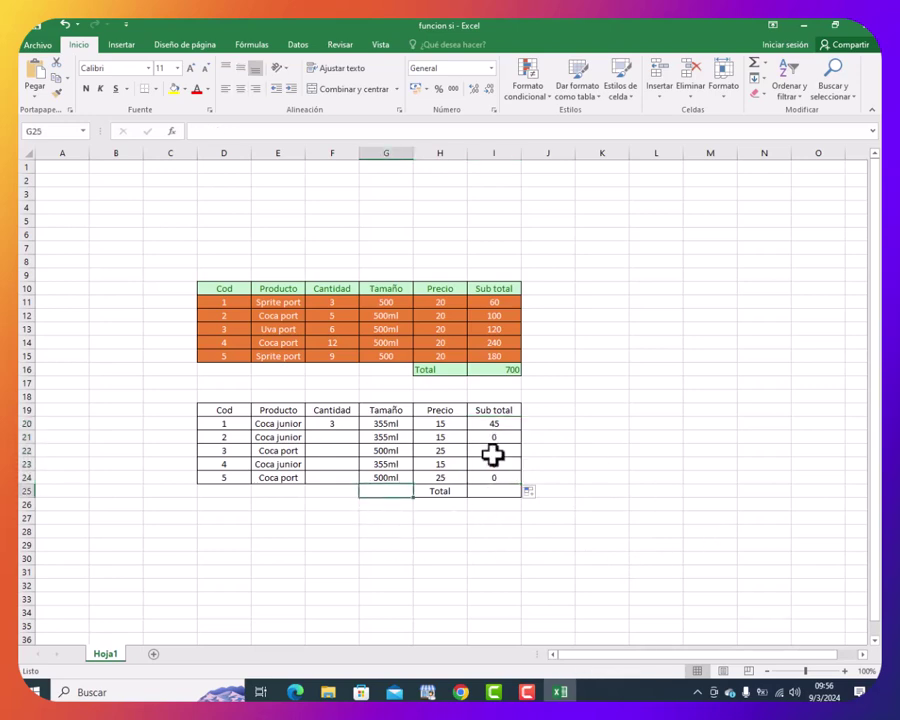
{"action": "left_click", "coordinate": [335, 450]}
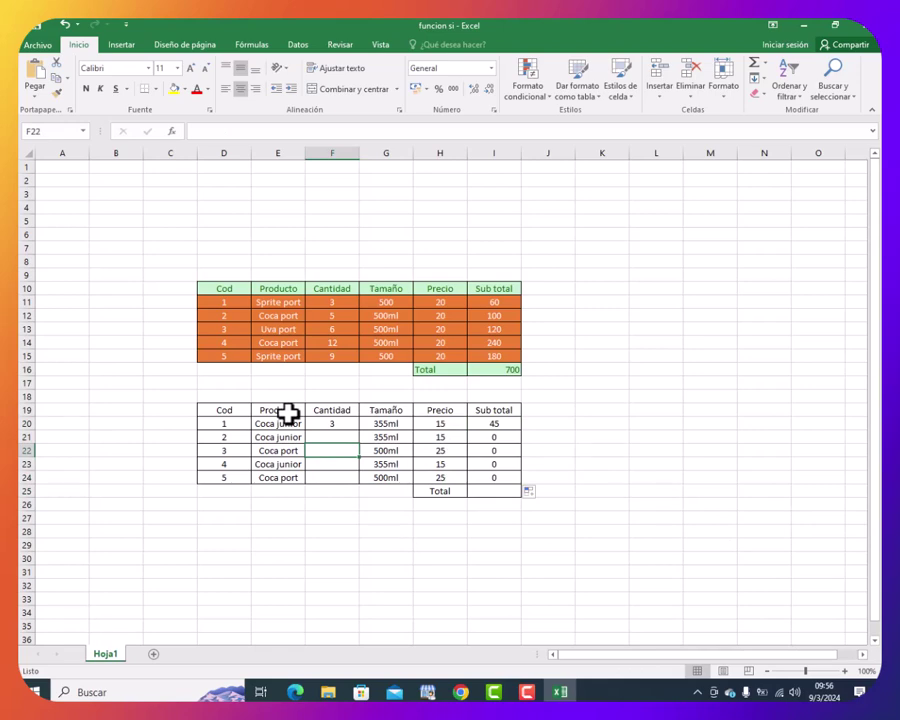
{"action": "type", "text": "5"}
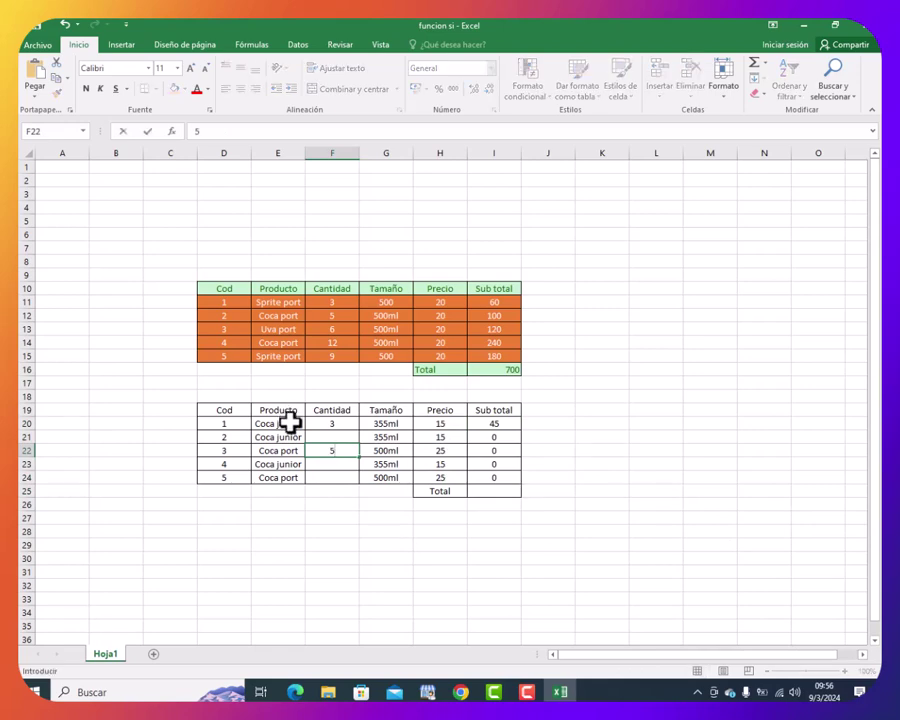
{"action": "key", "text": "Return"}
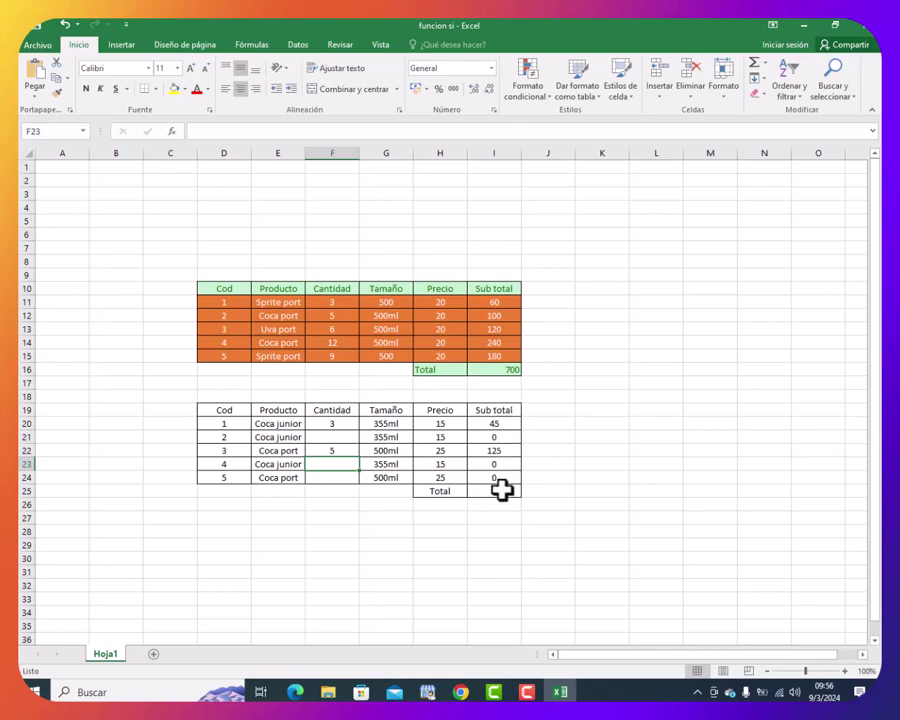
{"action": "left_click", "coordinate": [503, 487]}
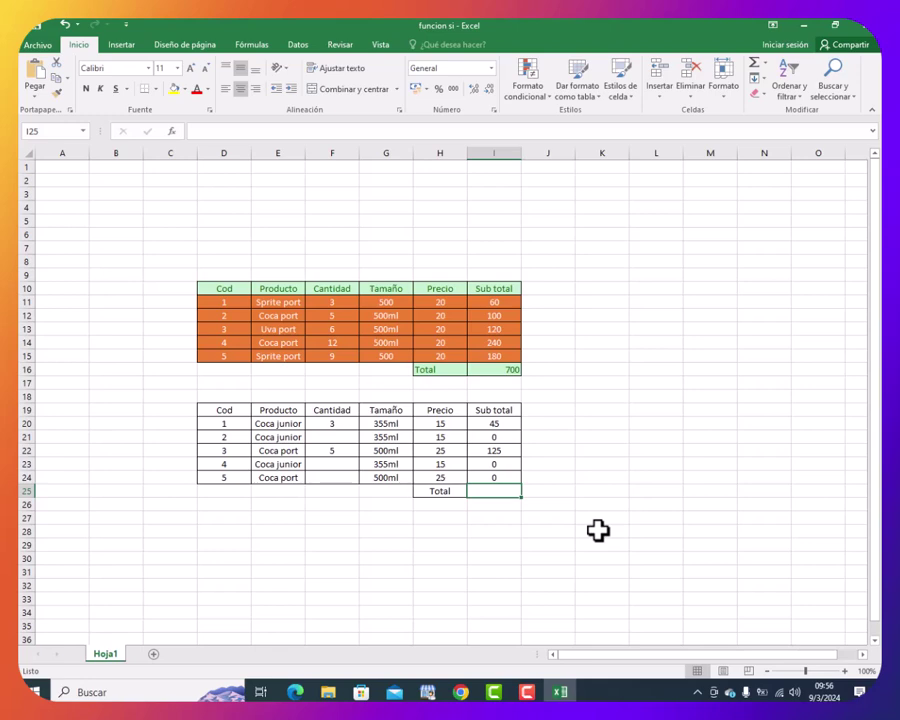
Enter =SUMA(I20;I21:I24) in I25, giving a total of 170.
{"action": "type", "text": "="}
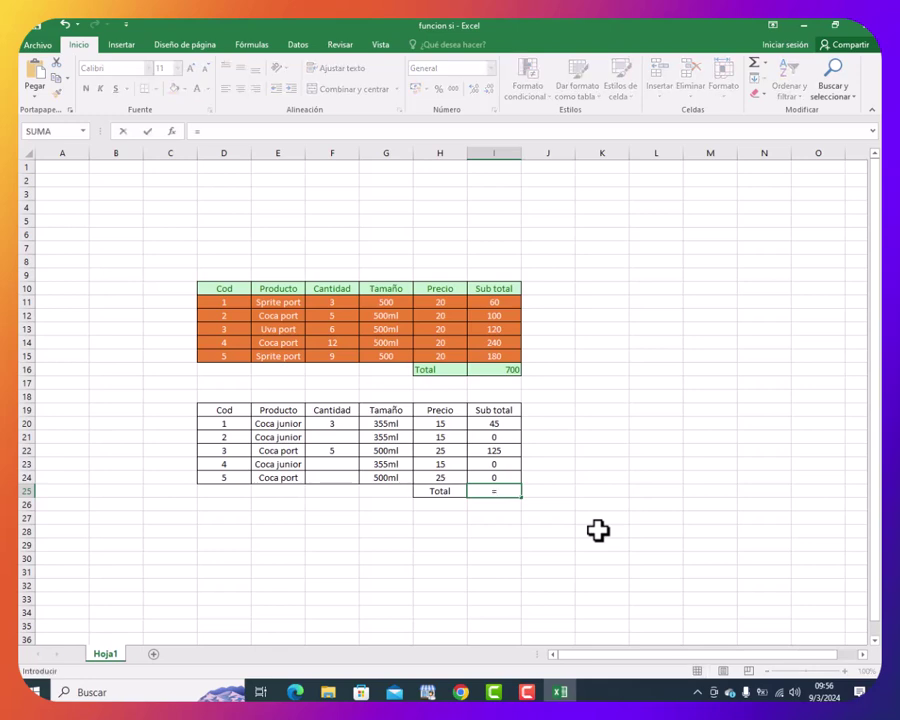
{"action": "type", "text": "suma"}
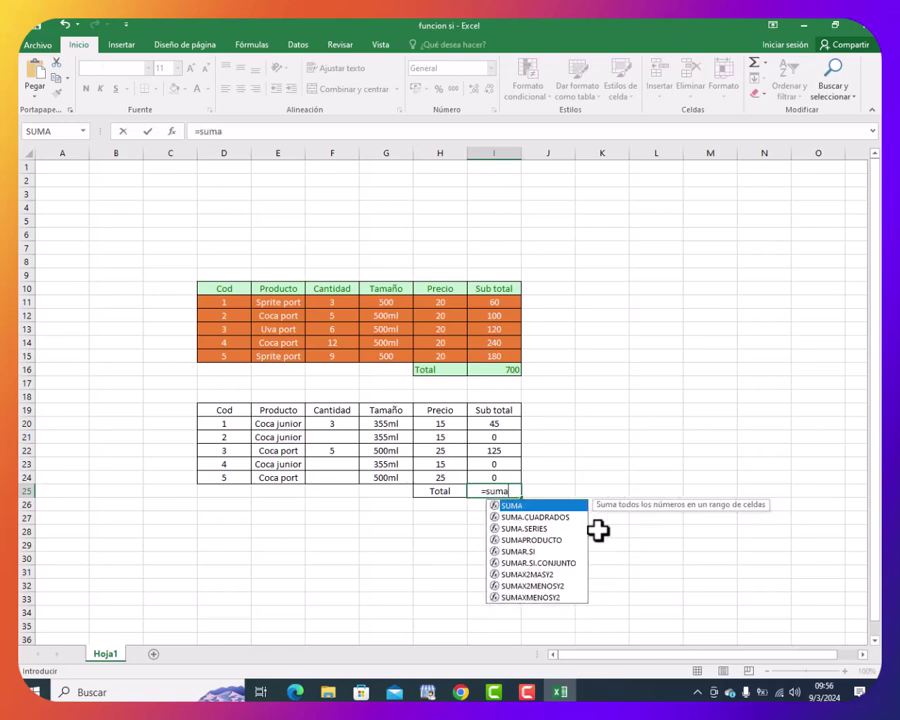
{"action": "key", "text": "Tab"}
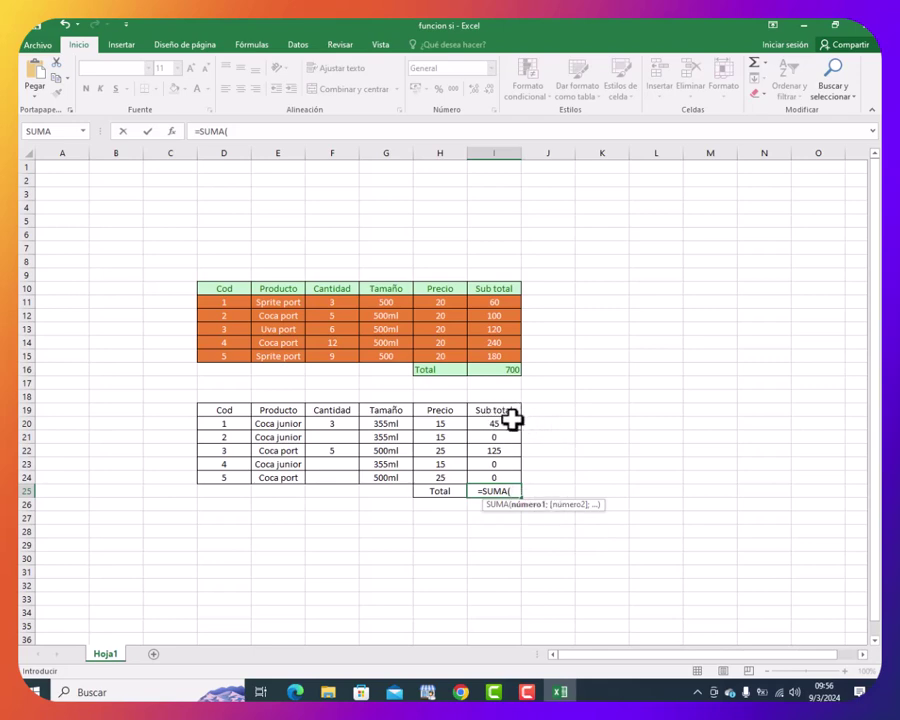
{"action": "left_click", "coordinate": [510, 420]}
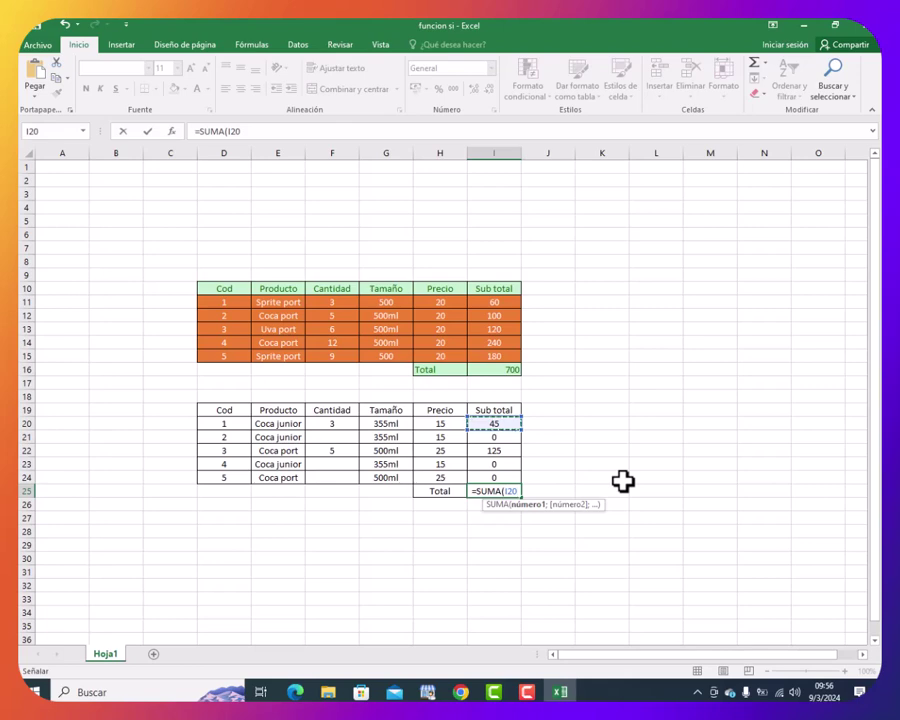
{"action": "type", "text": ";"}
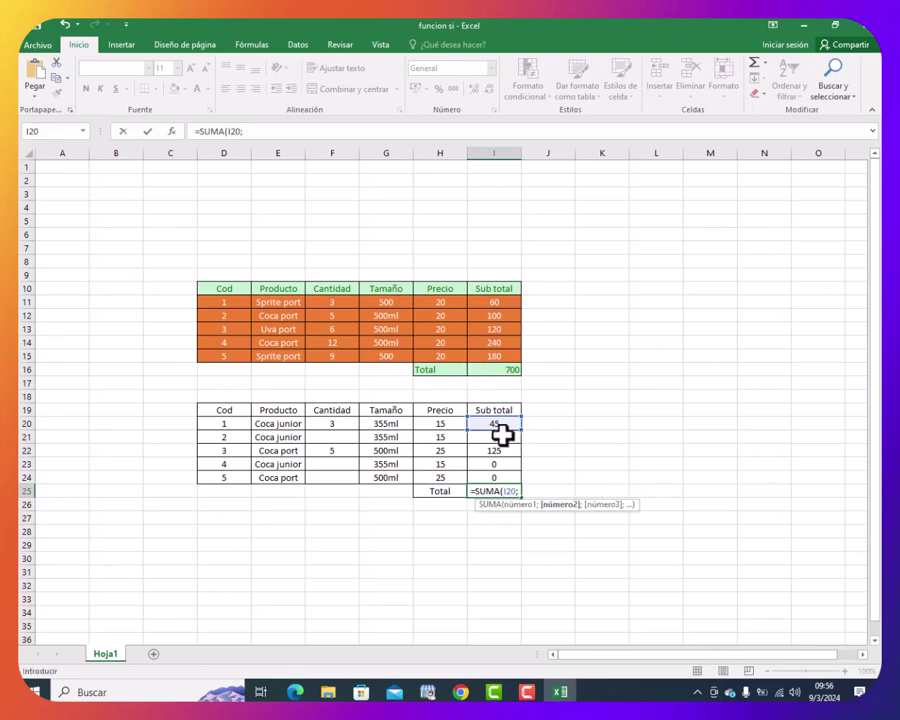
{"action": "left_click_drag", "start_coordinate": [505, 437], "coordinate": [510, 479]}
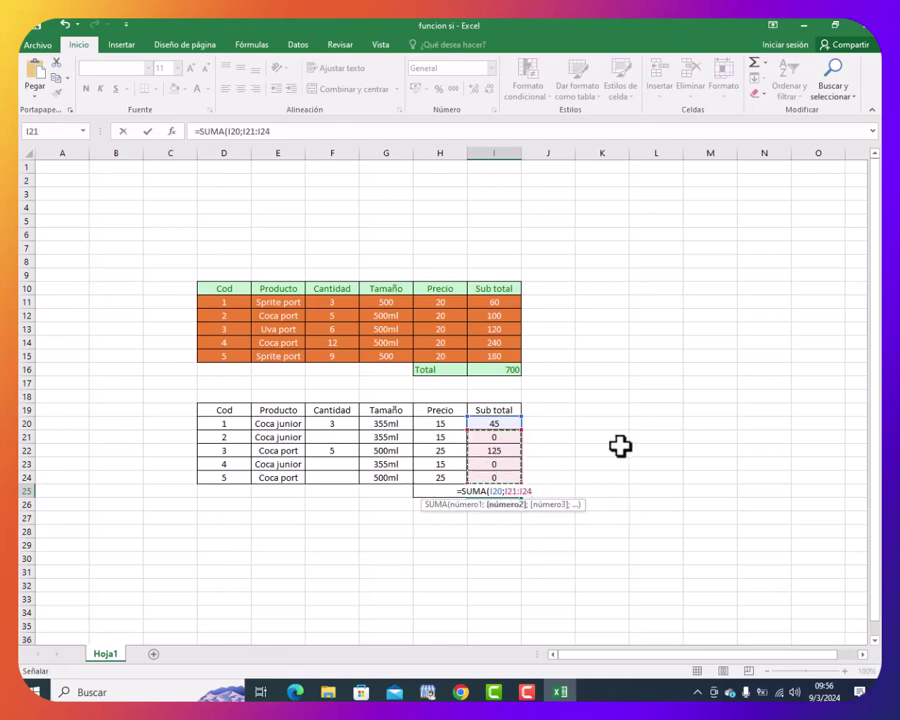
{"action": "key", "text": "Return"}
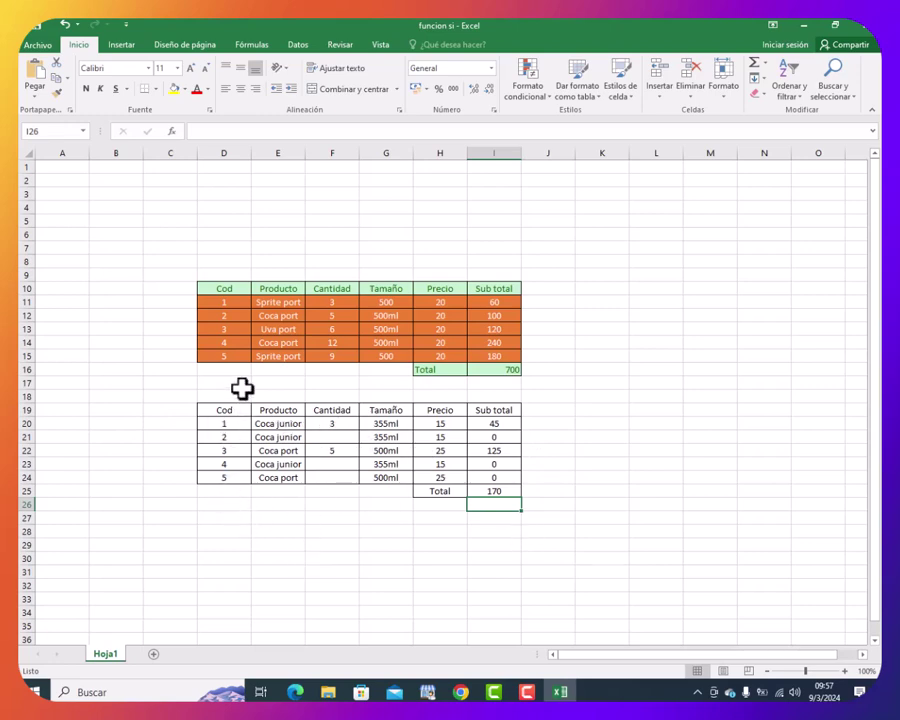
Apply the green Bueno cell style to header row D19:I19.
{"action": "left_click", "coordinate": [216, 408]}
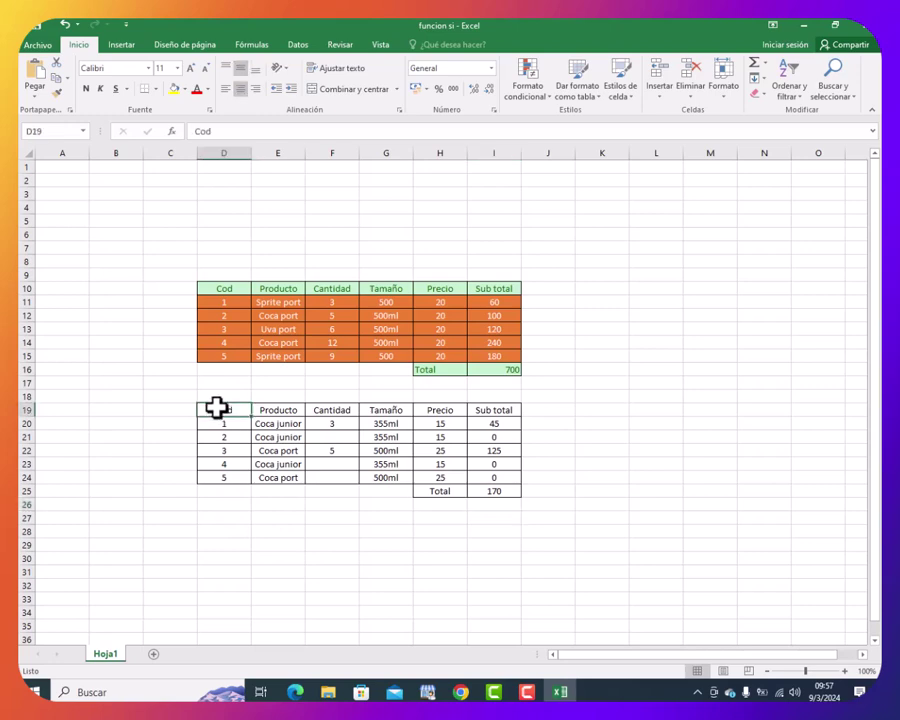
{"action": "left_click_drag", "start_coordinate": [216, 408], "coordinate": [505, 410]}
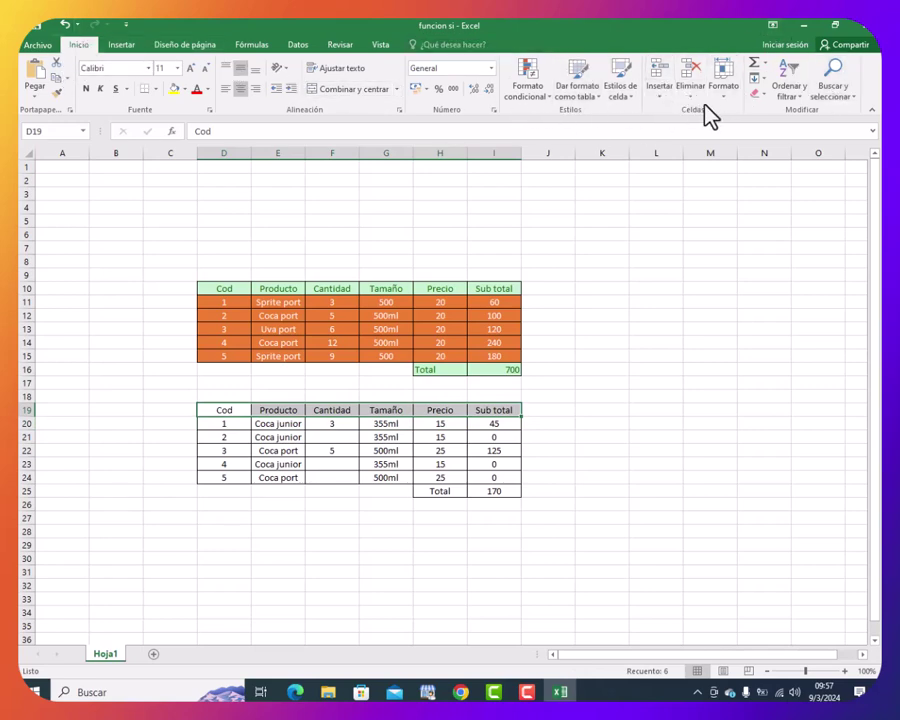
{"action": "left_click", "coordinate": [631, 100]}
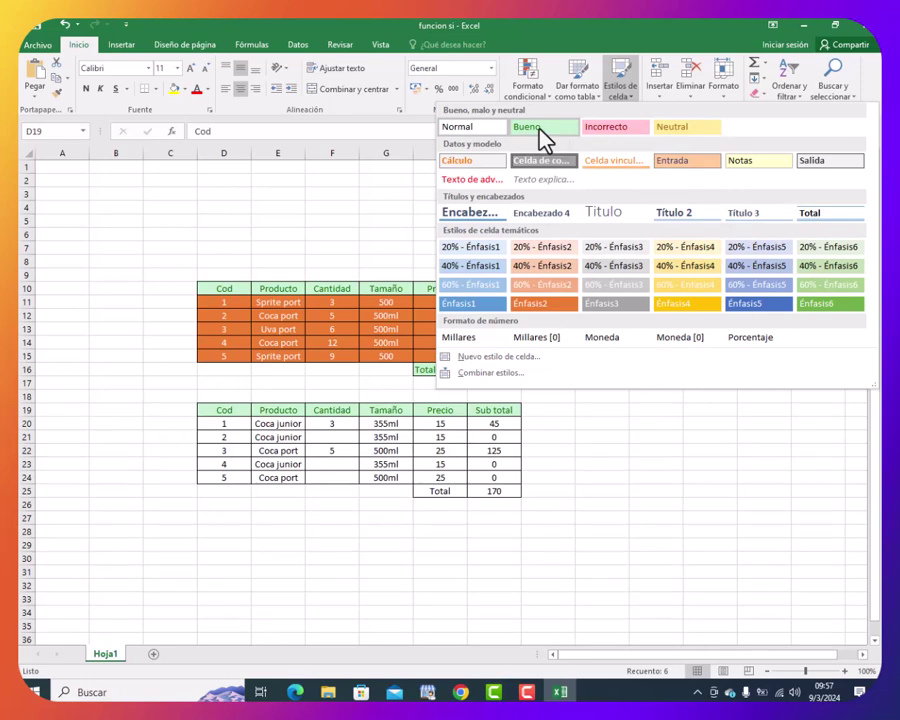
{"action": "left_click", "coordinate": [540, 128]}
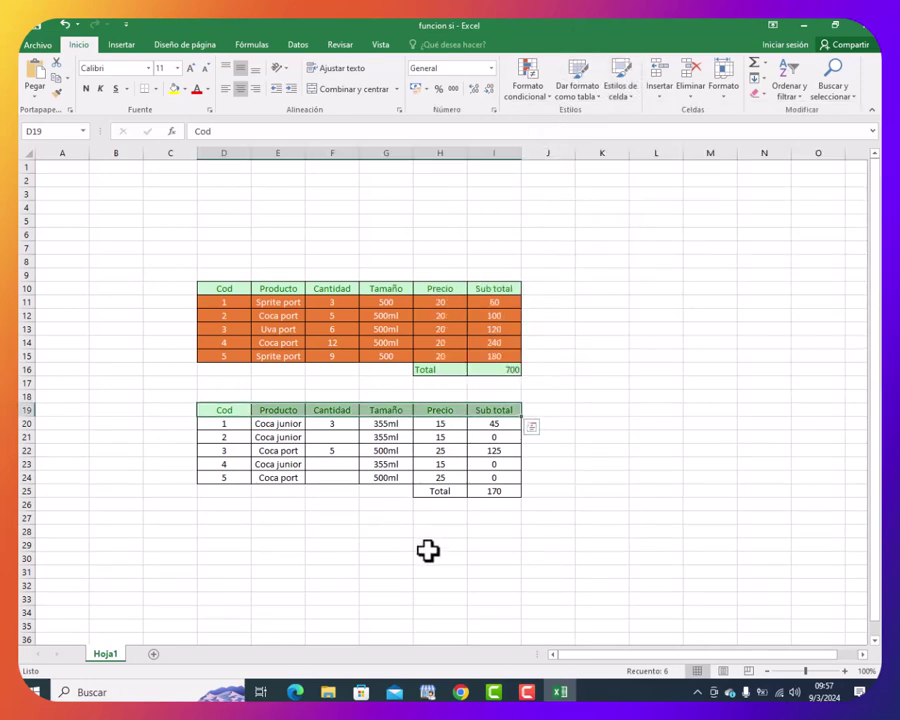
Make product rows D20:I24 orange with the Énfasis2 cell style.
{"action": "mouse_move", "coordinate": [224, 423]}
{"action": "left_mouse_down"}
{"action": "mouse_move", "coordinate": [471, 460]}
{"action": "mouse_move", "coordinate": [490, 474]}
{"action": "left_mouse_up"}
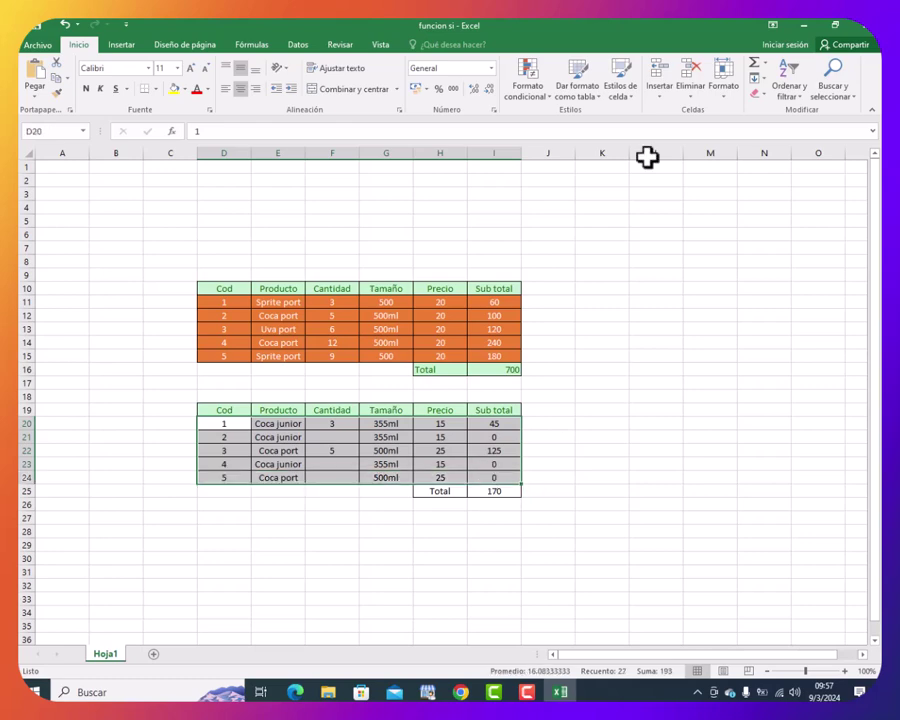
{"action": "left_click", "coordinate": [632, 98]}
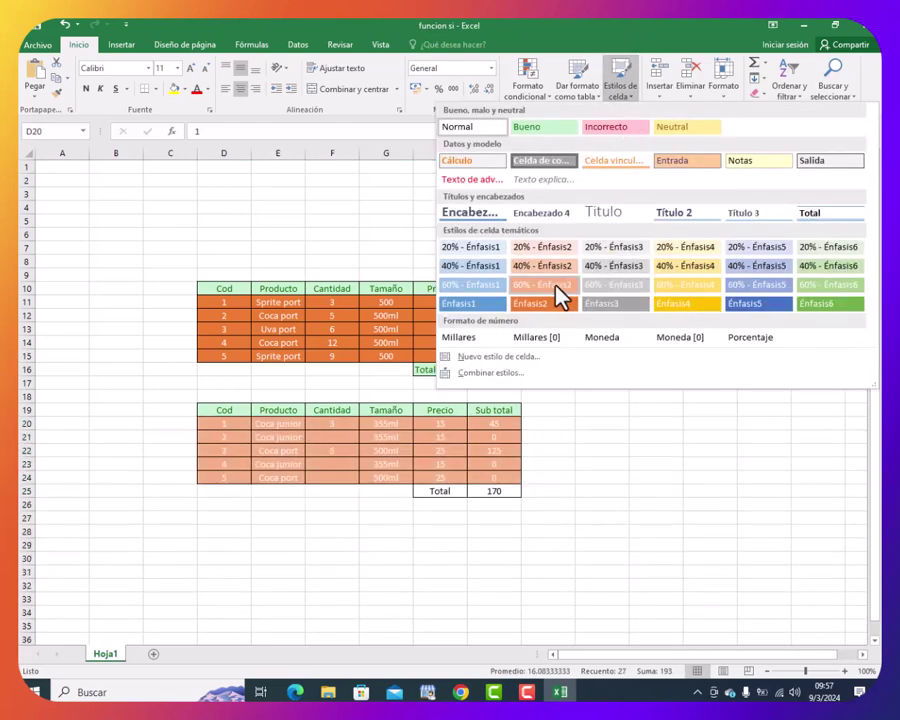
{"action": "left_click", "coordinate": [551, 318]}
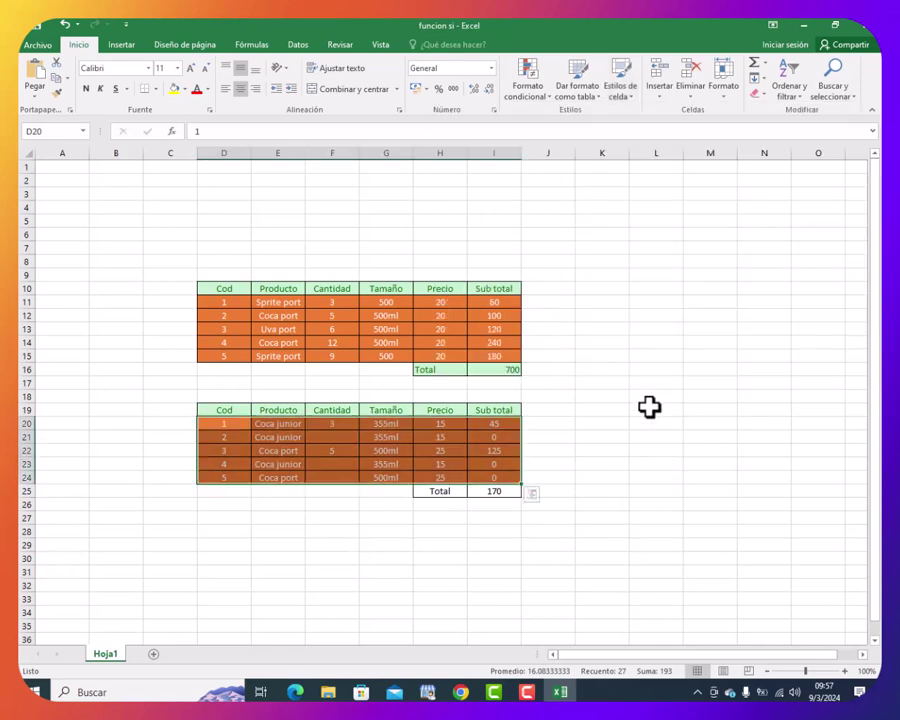
Apply the green Bueno cell style to the Total row H25:I25.
{"action": "left_click", "coordinate": [445, 533]}
{"action": "left_click_drag", "start_coordinate": [437, 491], "coordinate": [494, 491]}
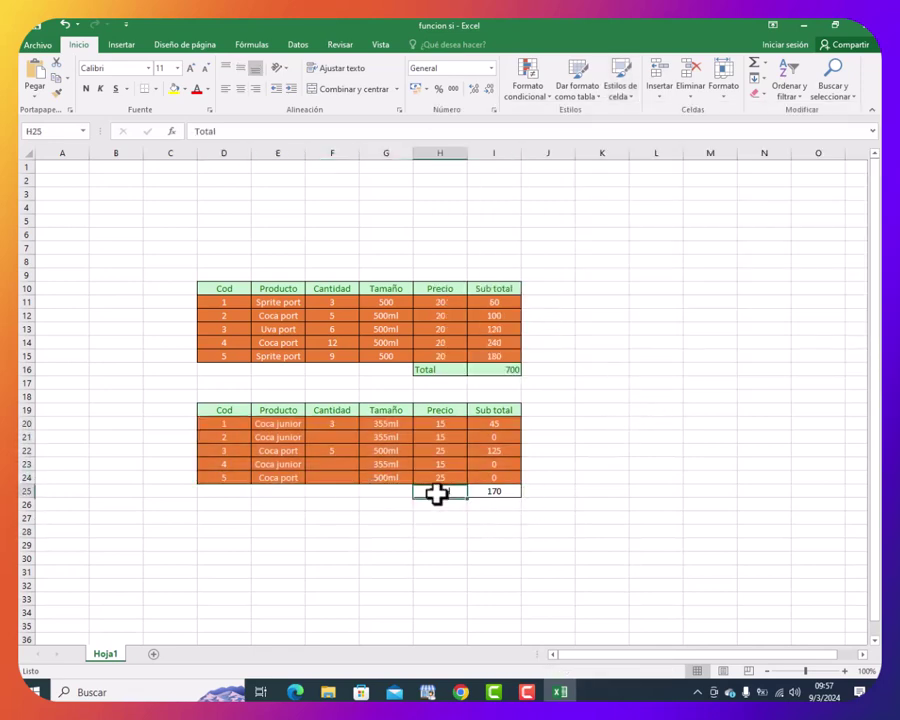
{"action": "left_click", "coordinate": [624, 95]}
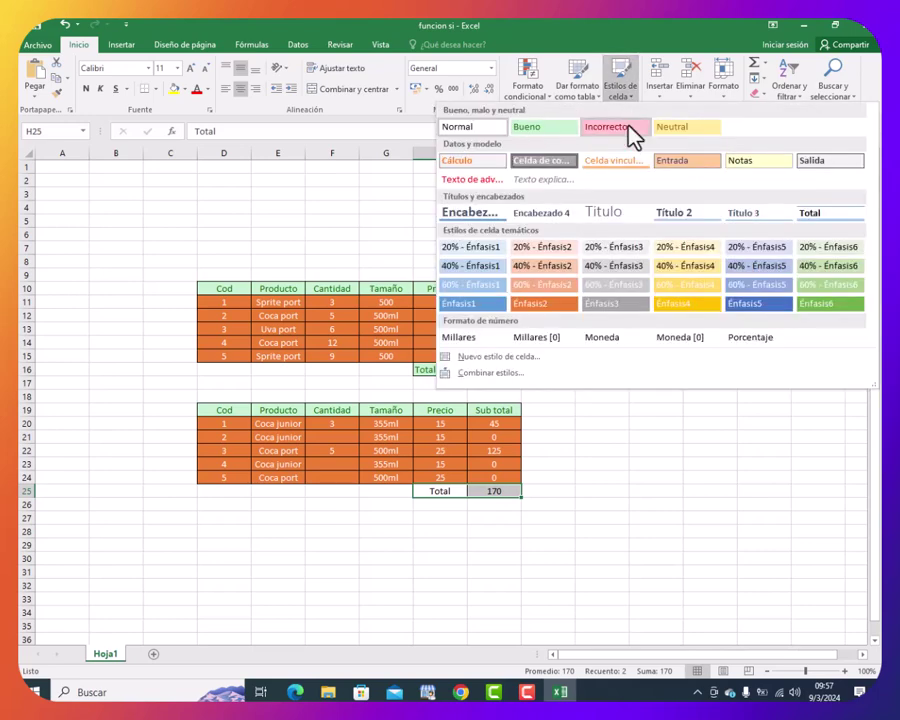
{"action": "left_click", "coordinate": [552, 128]}
{"action": "left_click", "coordinate": [462, 572]}
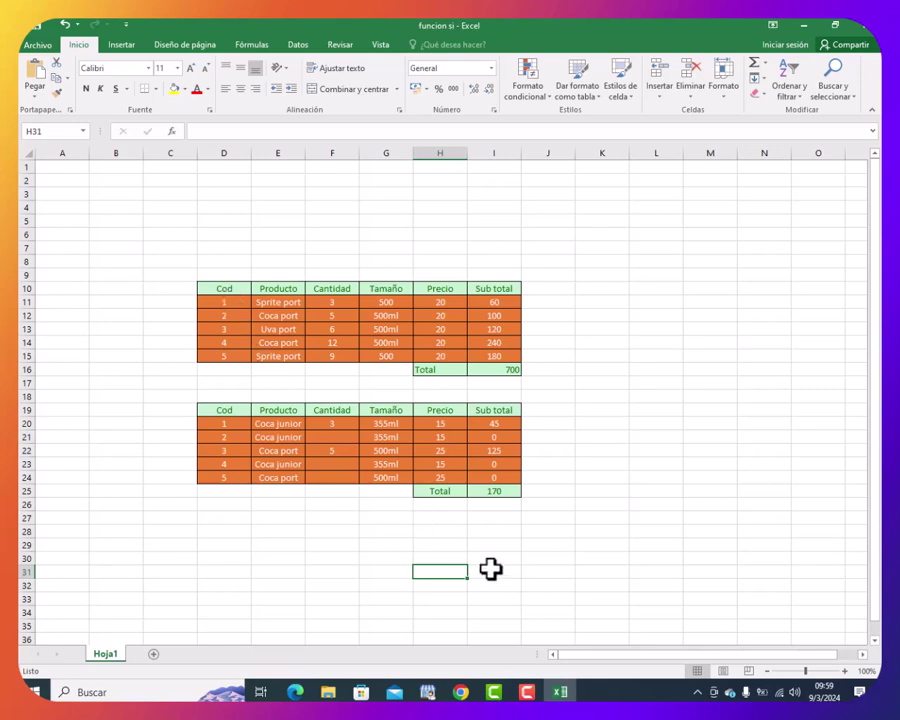
{"action": "left_click", "coordinate": [528, 692]}
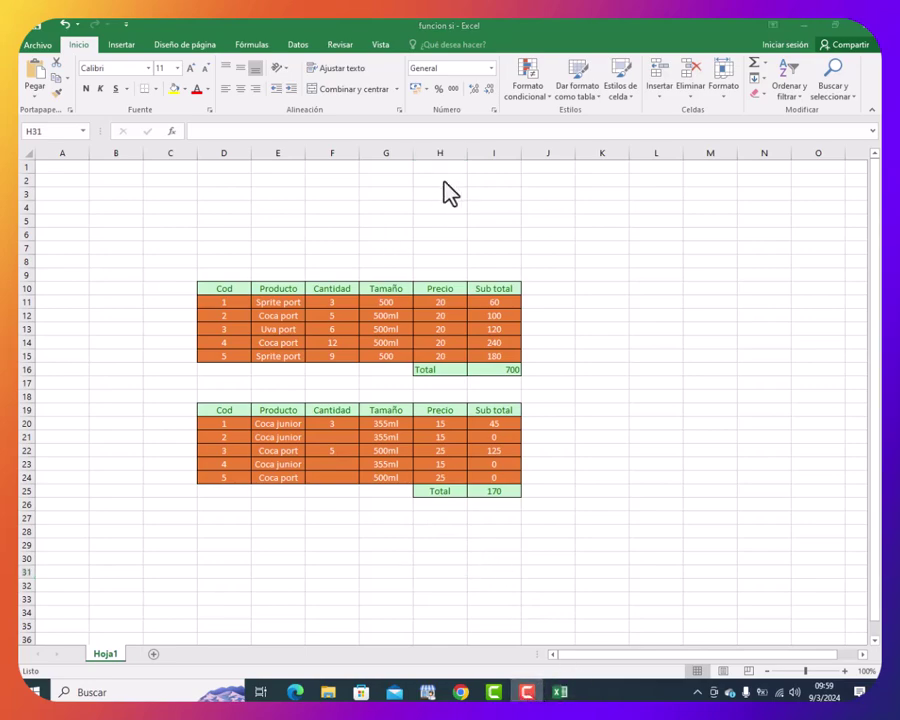